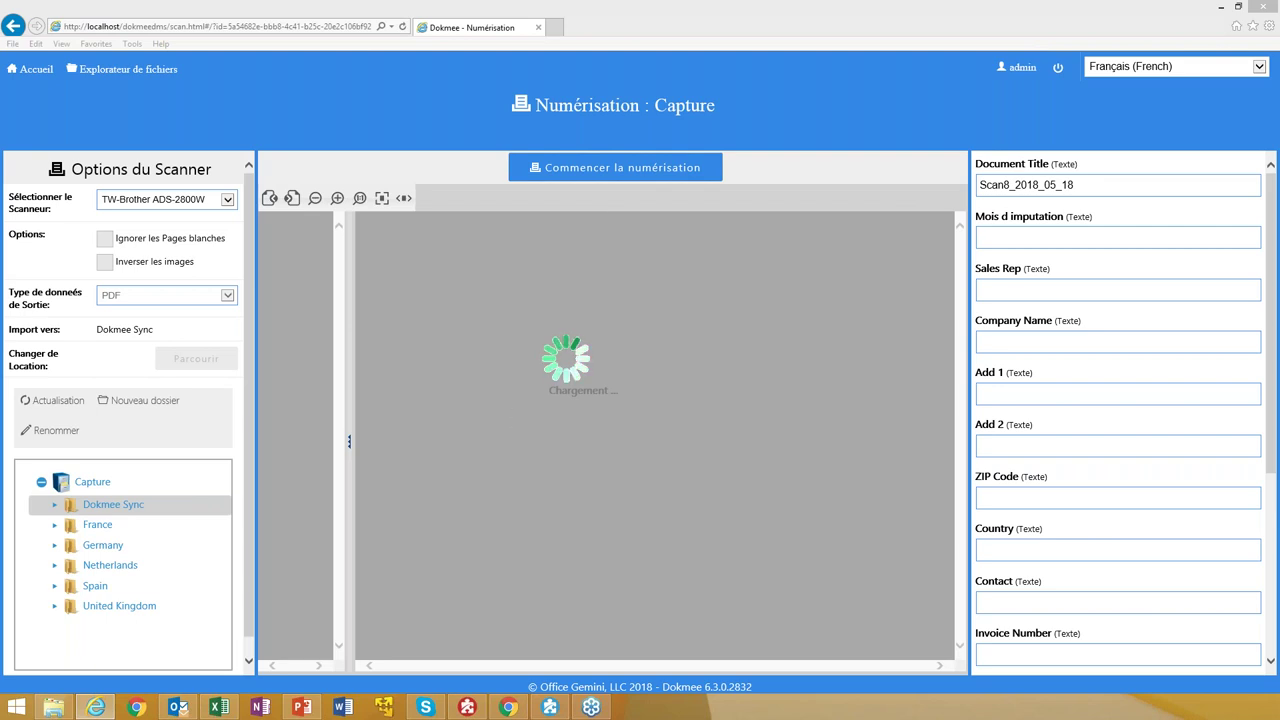
Scan the document as a PDF with the TW-Brother ADS-2800W scanner and import it into the Capture cabinet
left_click_drag(594, 274, 338, 274)
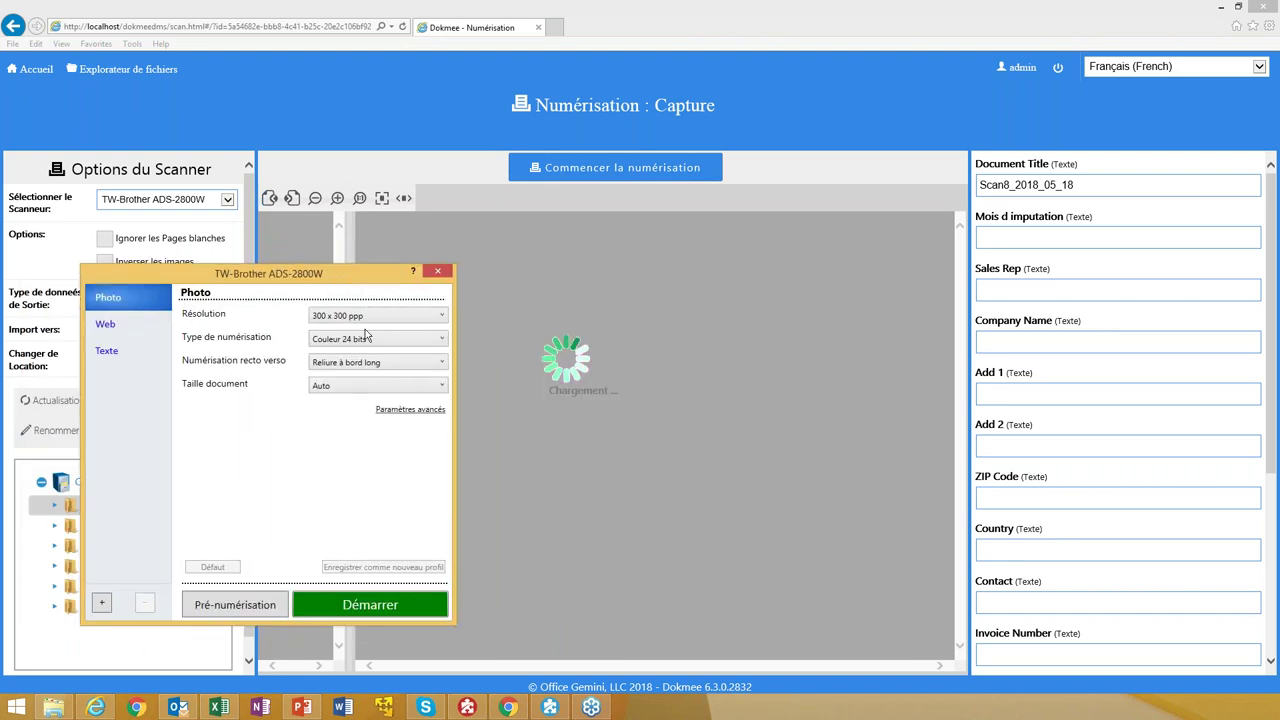
left_click(438, 271)
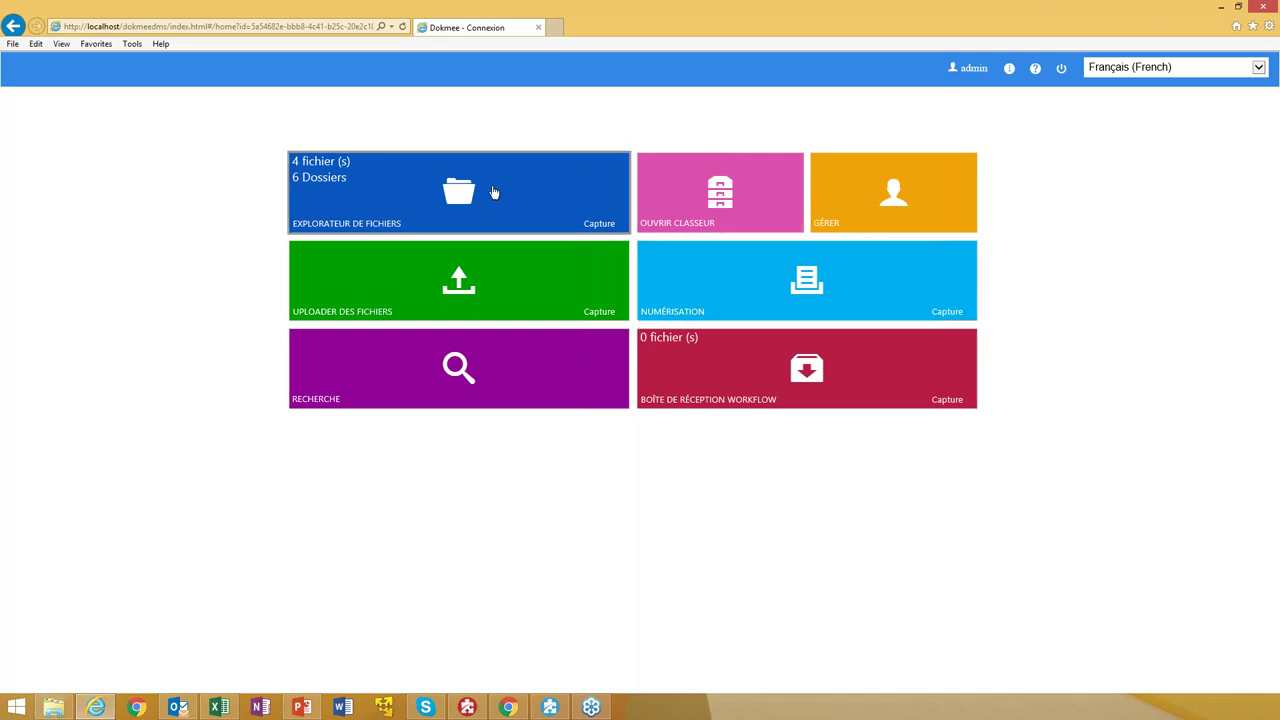
left_click(743, 277)
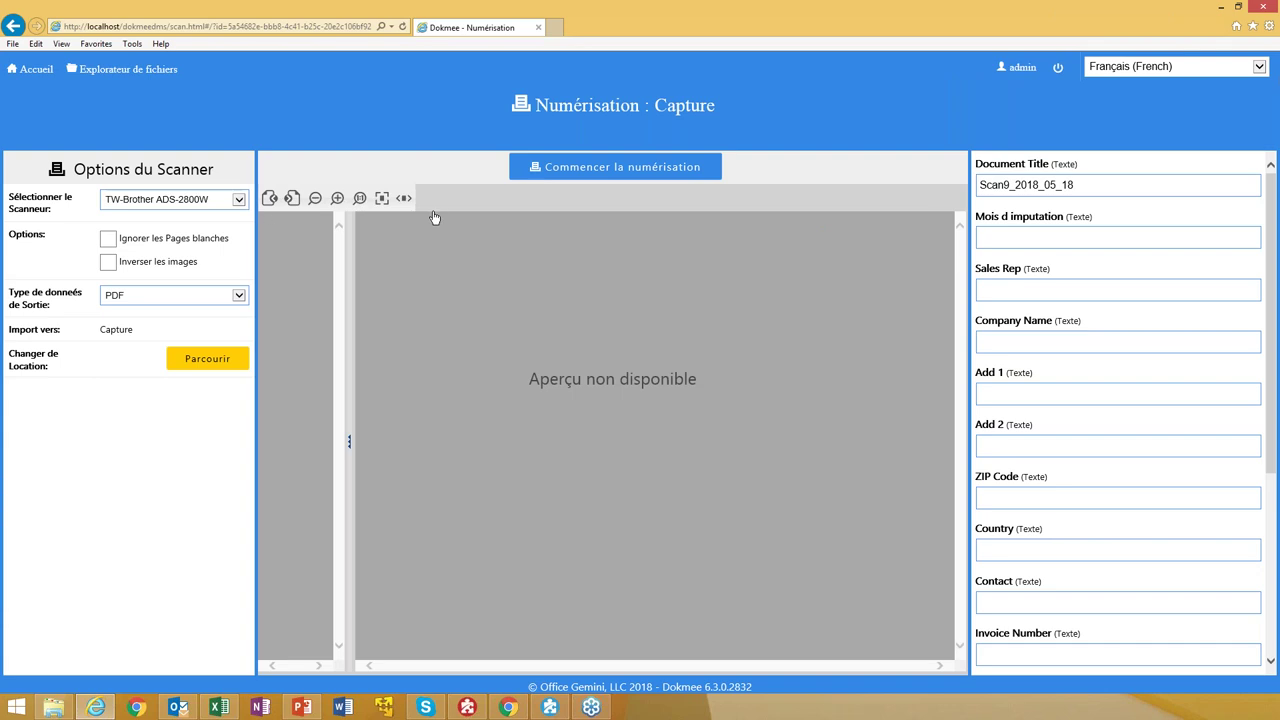
left_click(579, 178)
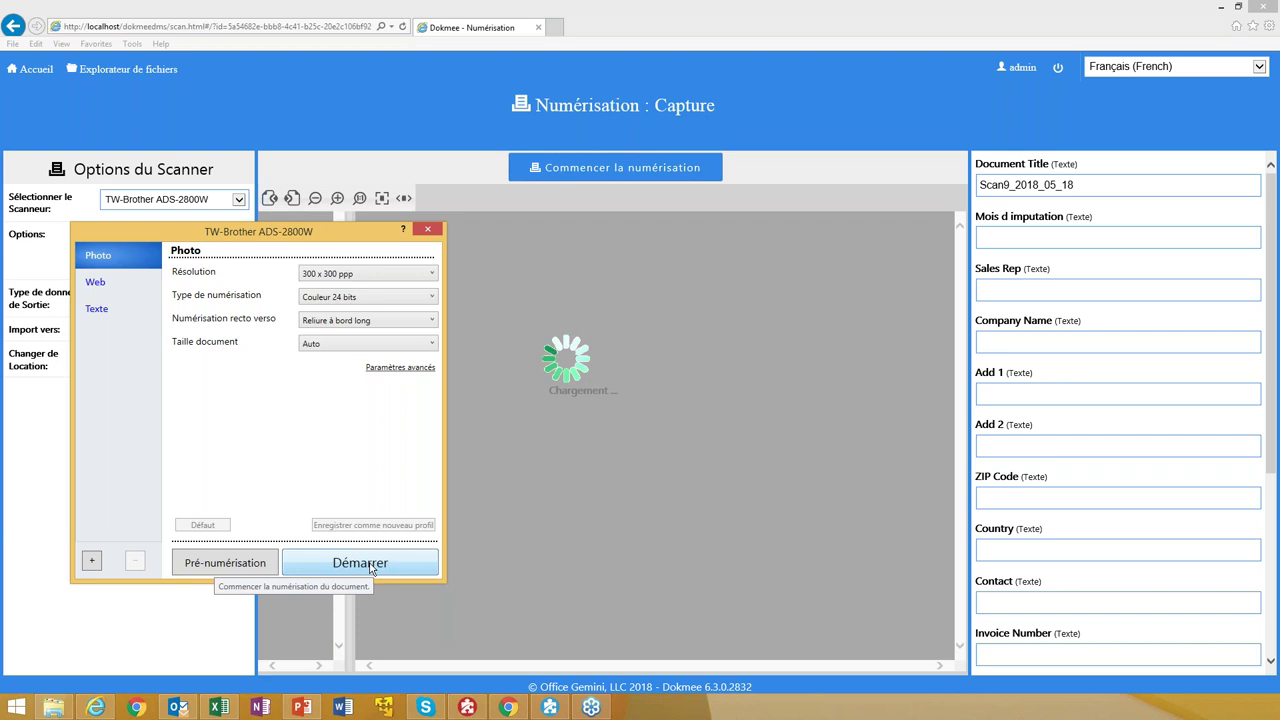
left_click(370, 565)
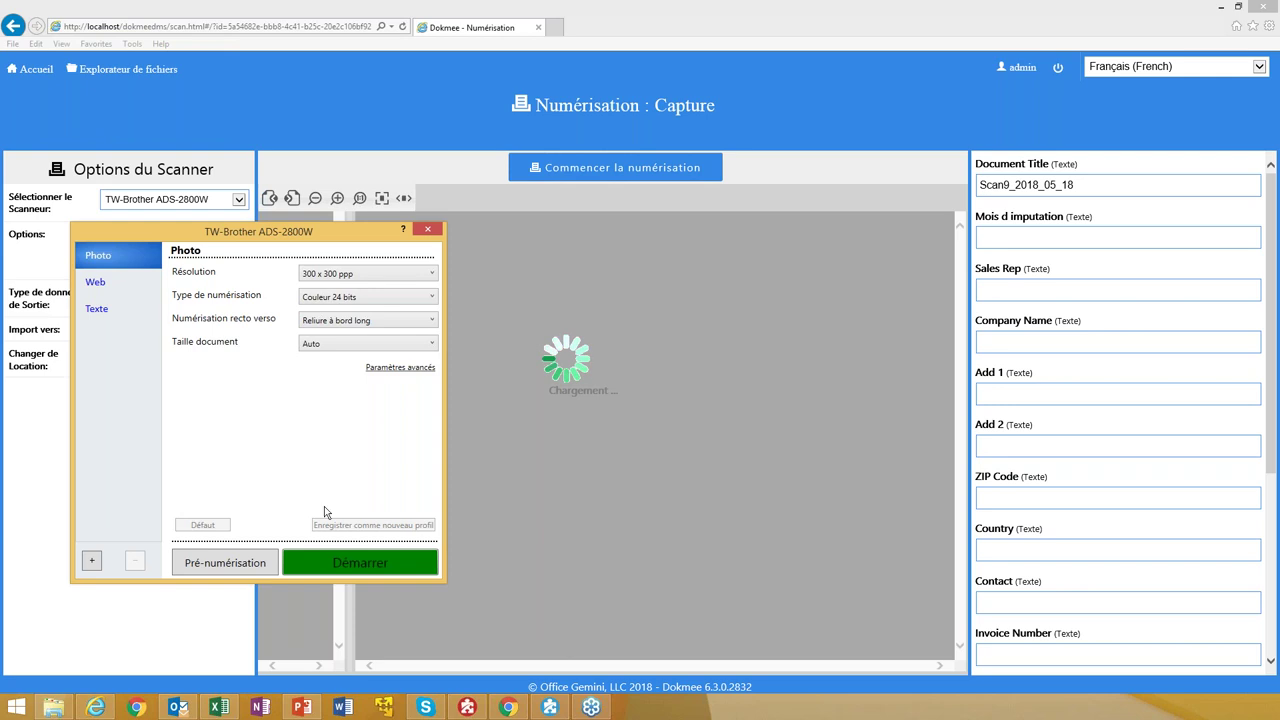
left_click(428, 231)
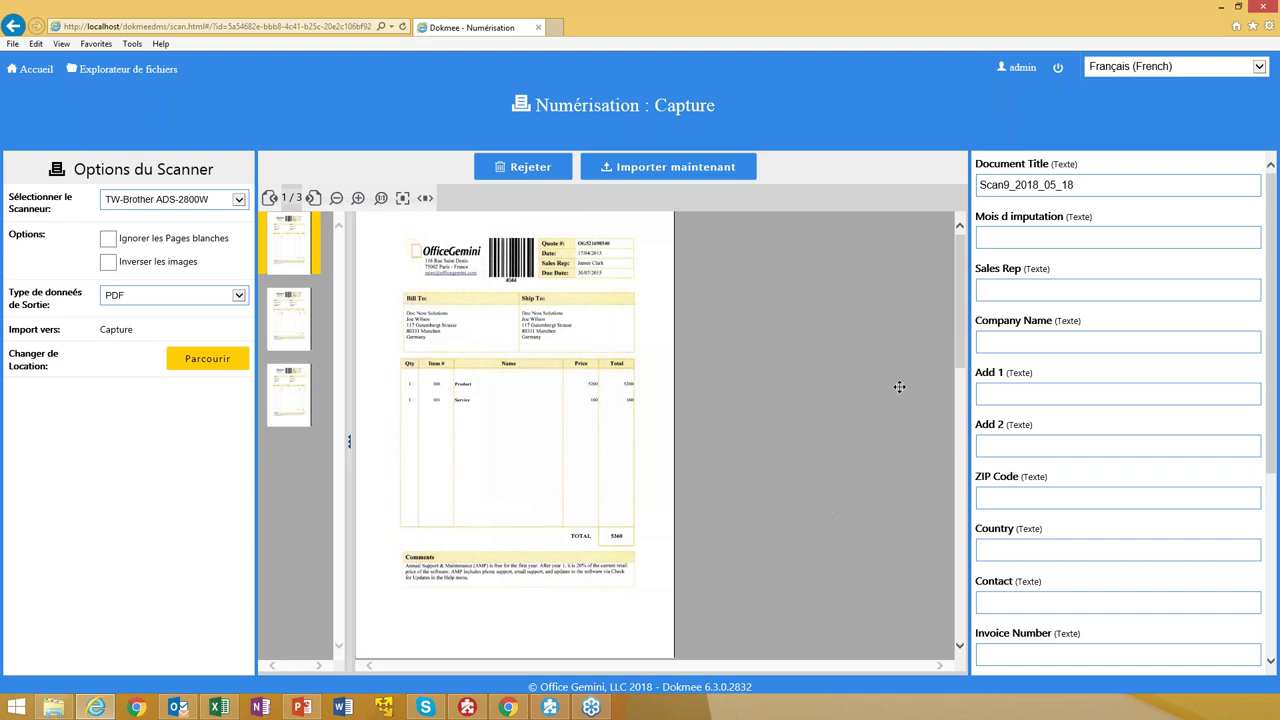
left_click(676, 174)
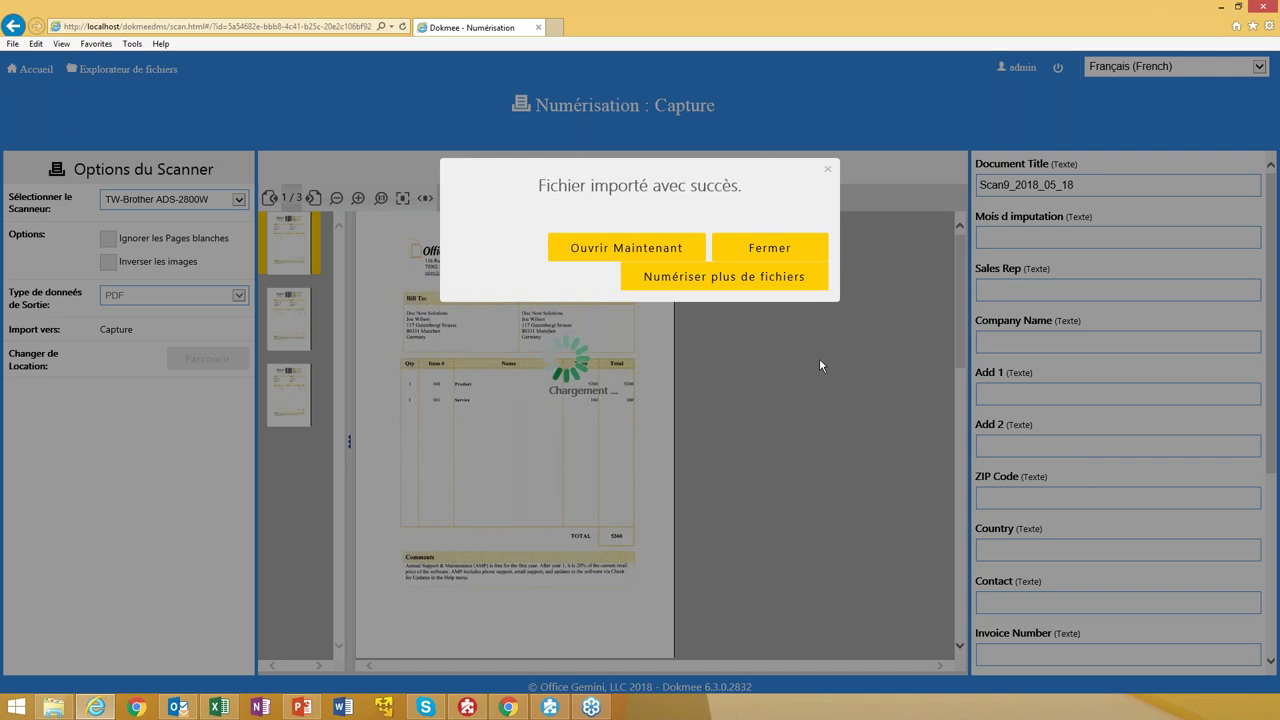
left_click(765, 250)
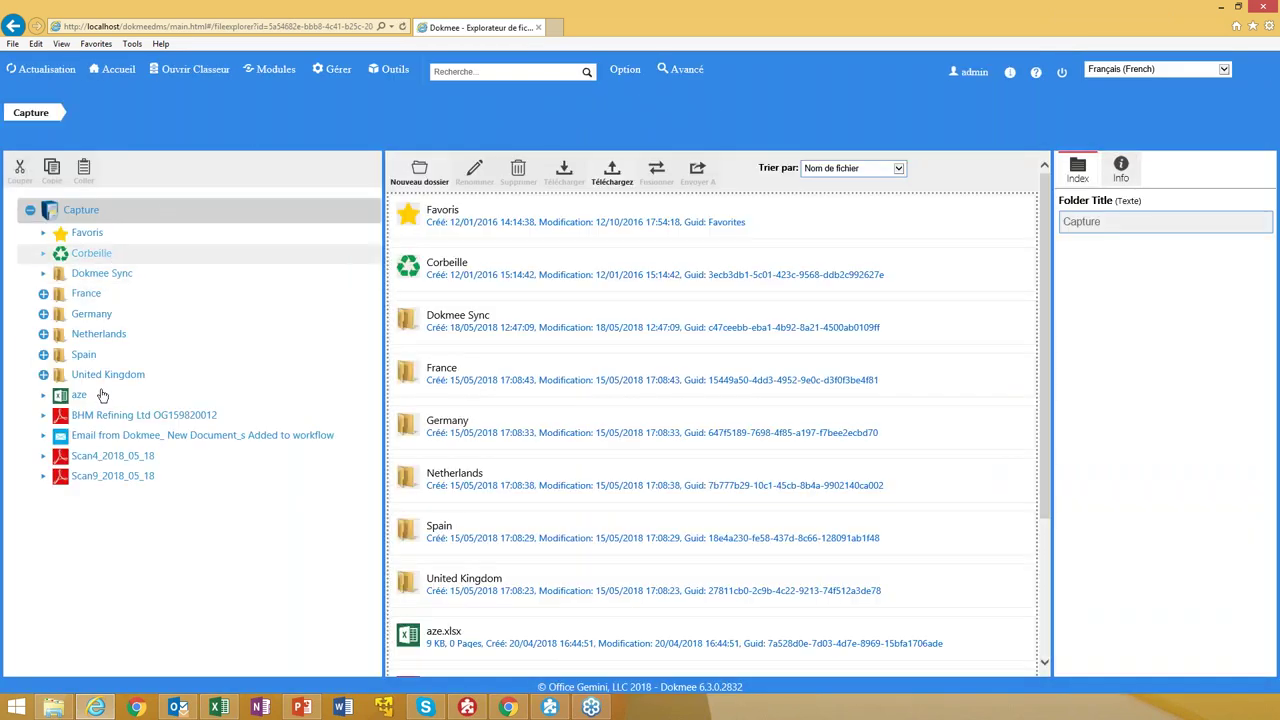
View the document Scan4_2018_05_18 from the Capture cabinet and close its preview
left_click(111, 461)
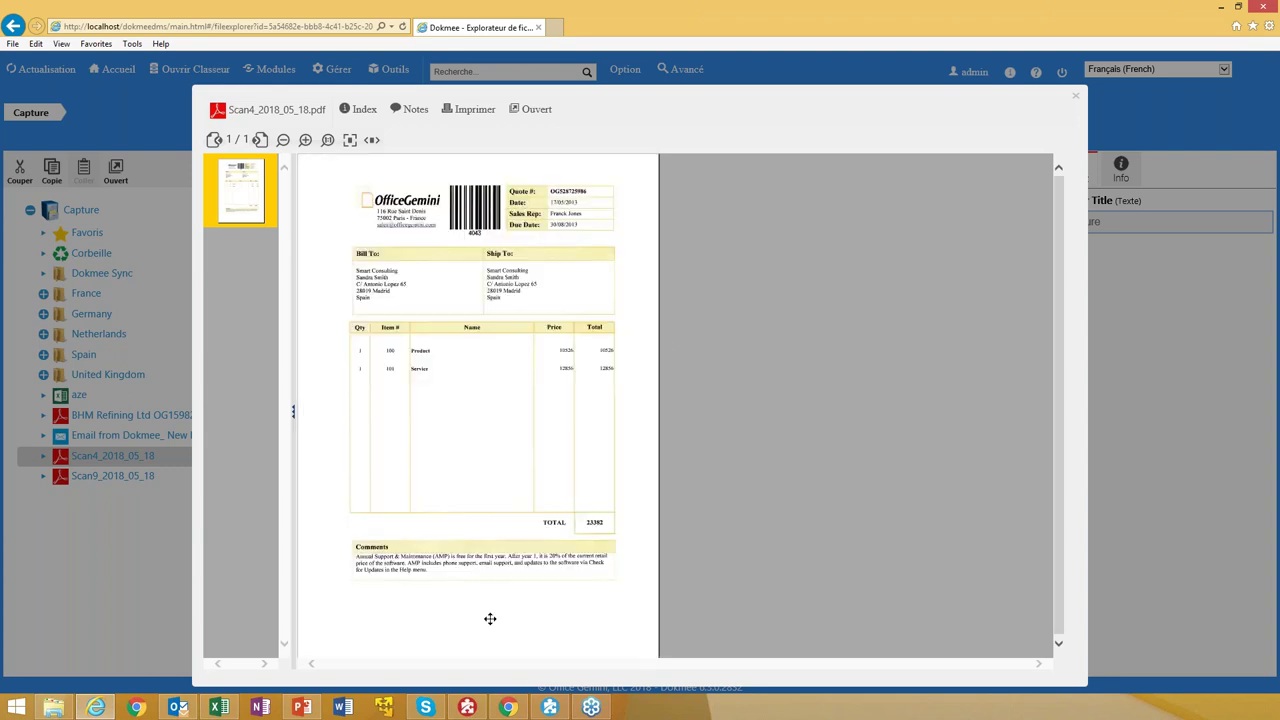
left_click(1075, 99)
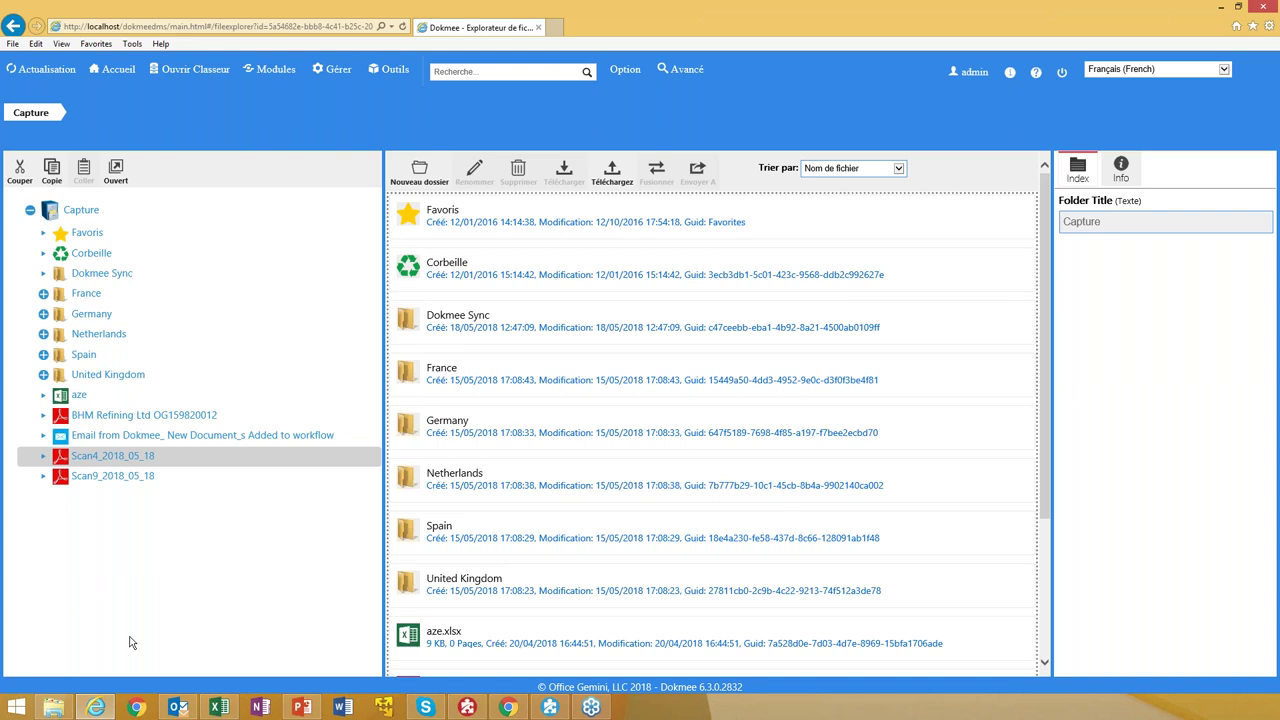
Open Scan9_2018_05_18.pdf from the workflow inbox and approve it
left_click(125, 69)
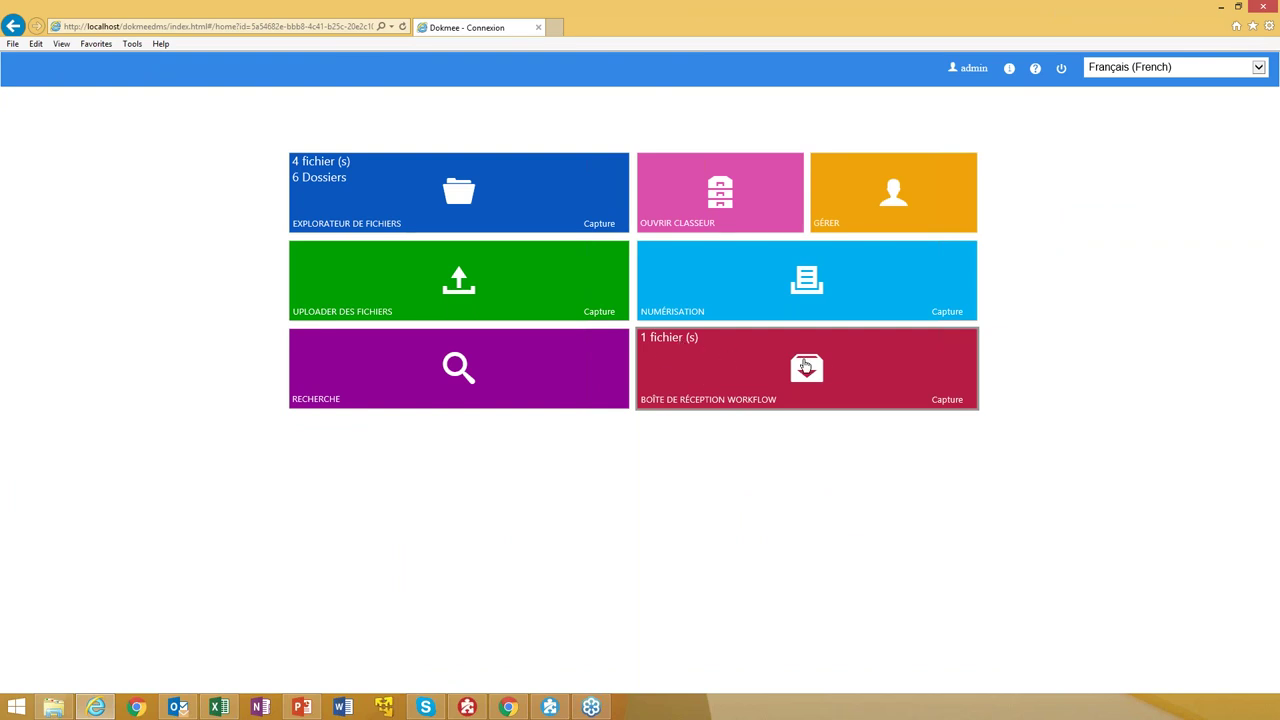
left_click(806, 366)
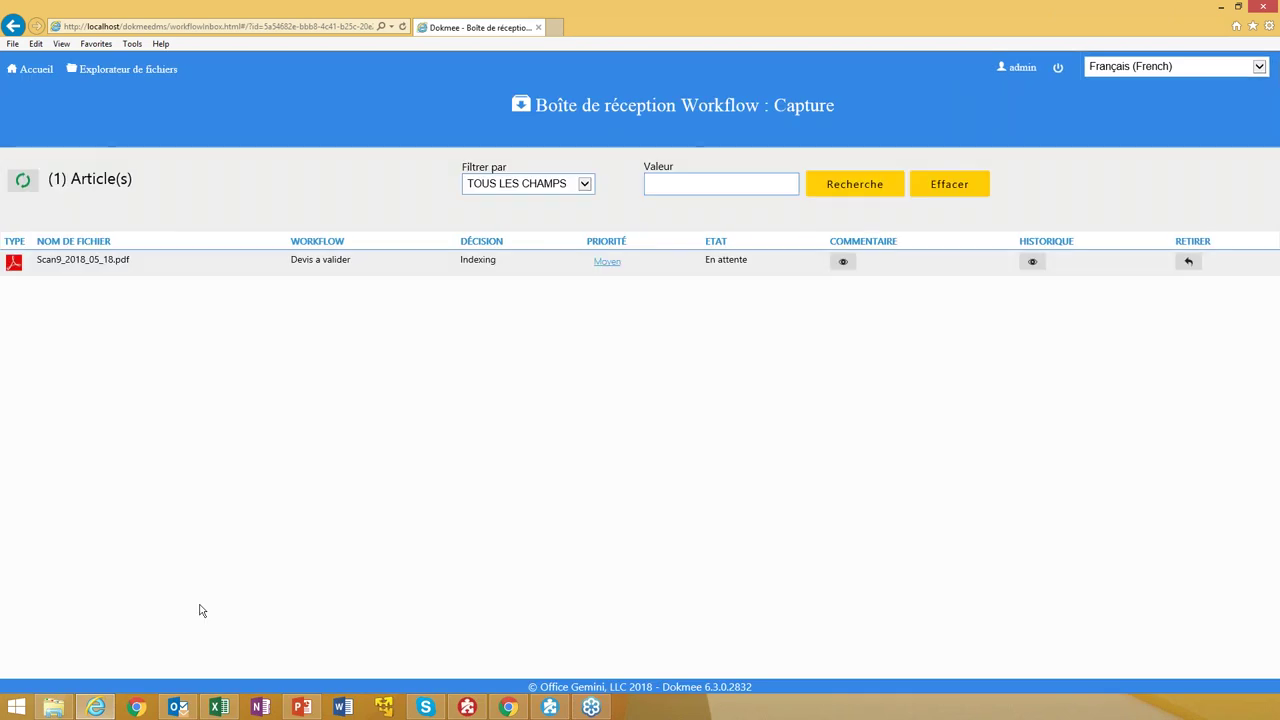
left_click(101, 260)
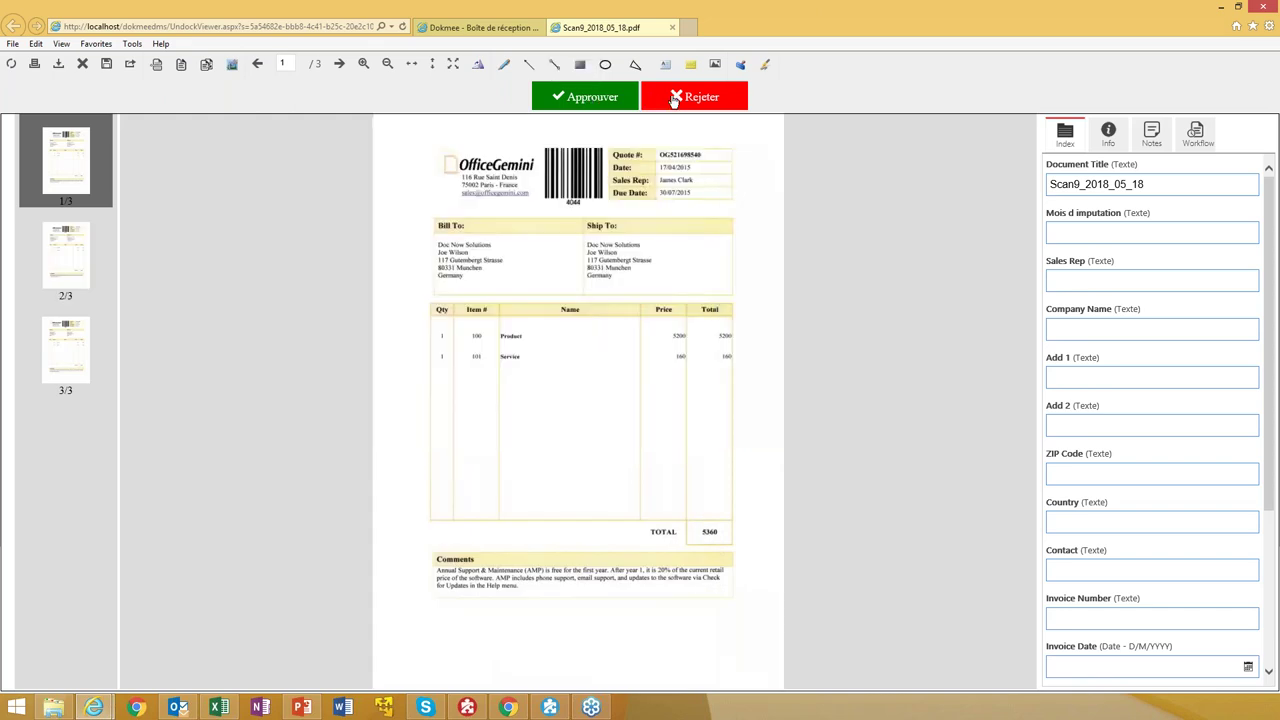
left_click(592, 103)
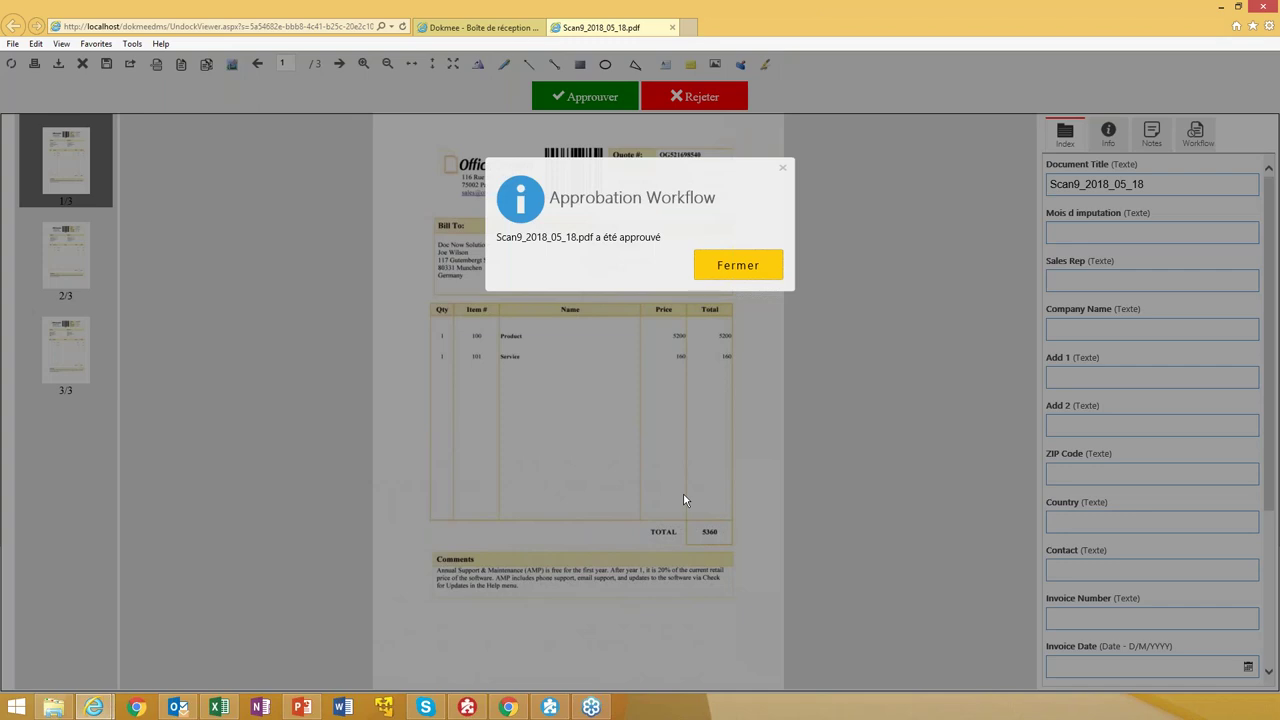
left_click(734, 263)
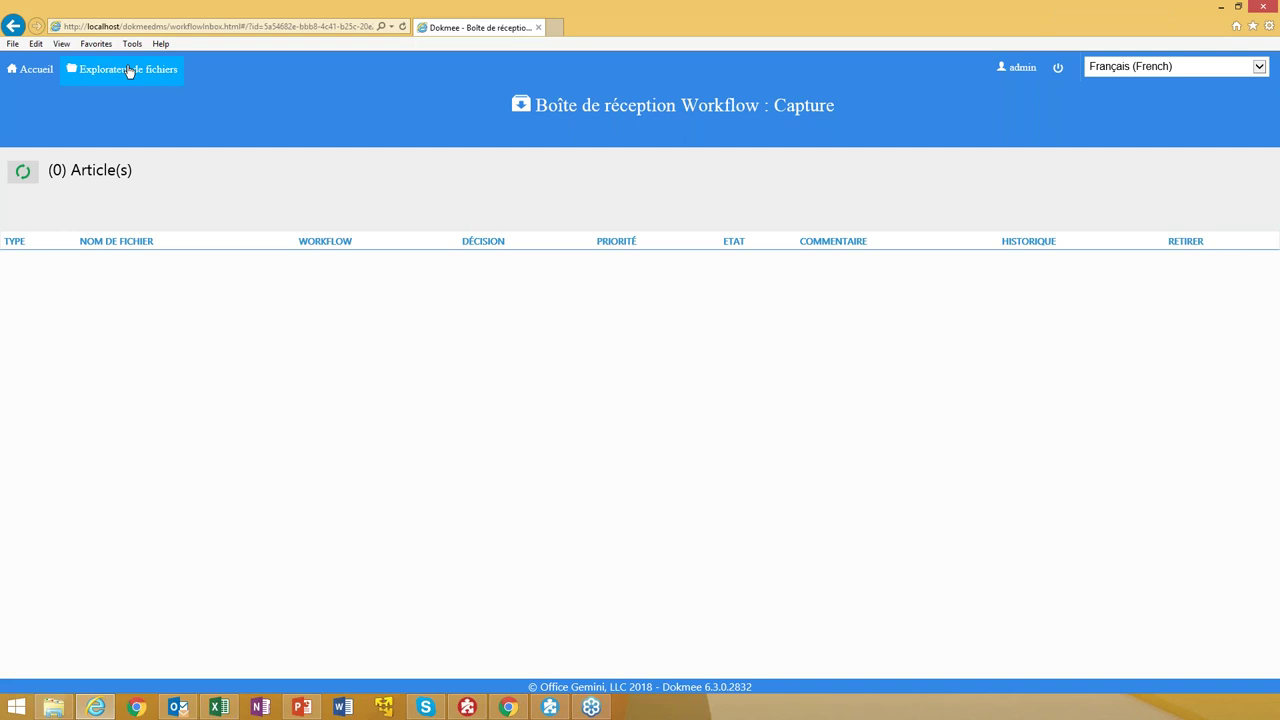
Upload Invoice_4047.pdf, Invoice_4041.pdf, Invoice_4042.pdf and Invoice_4043.pdf to the Dokmee Sync folder of the Capture cabinet
left_click(128, 69)
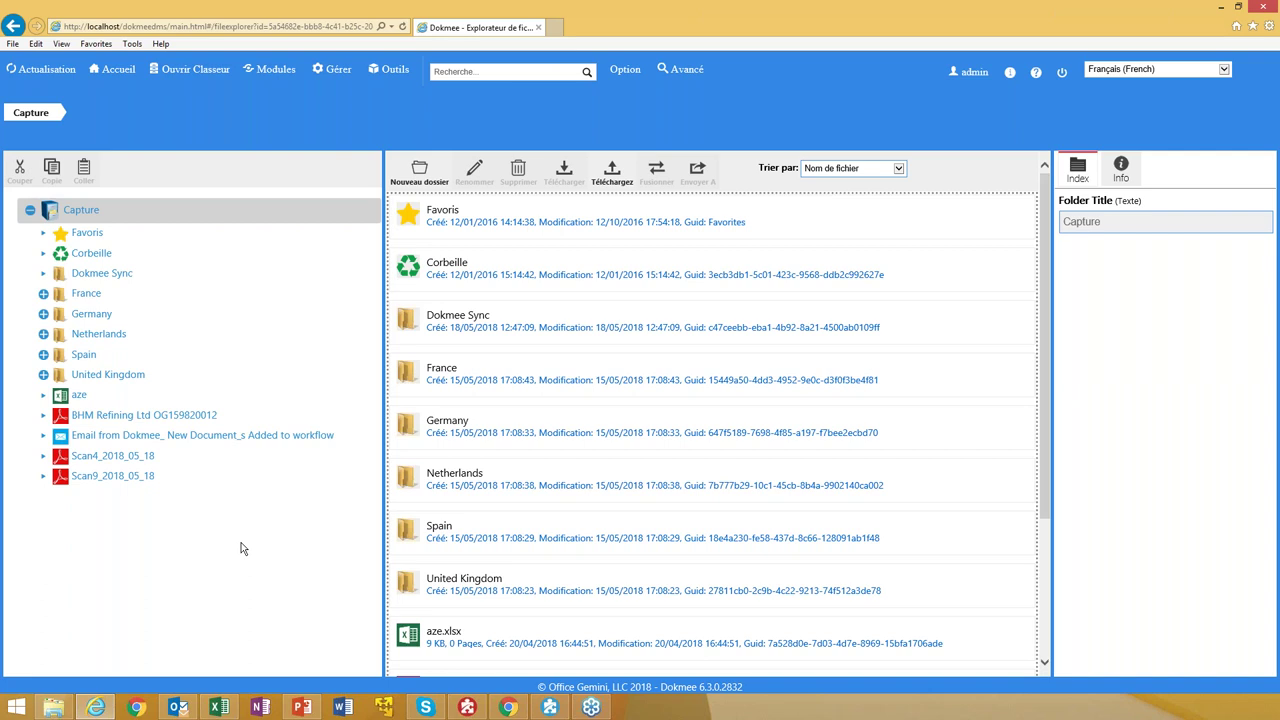
left_click(1221, 8)
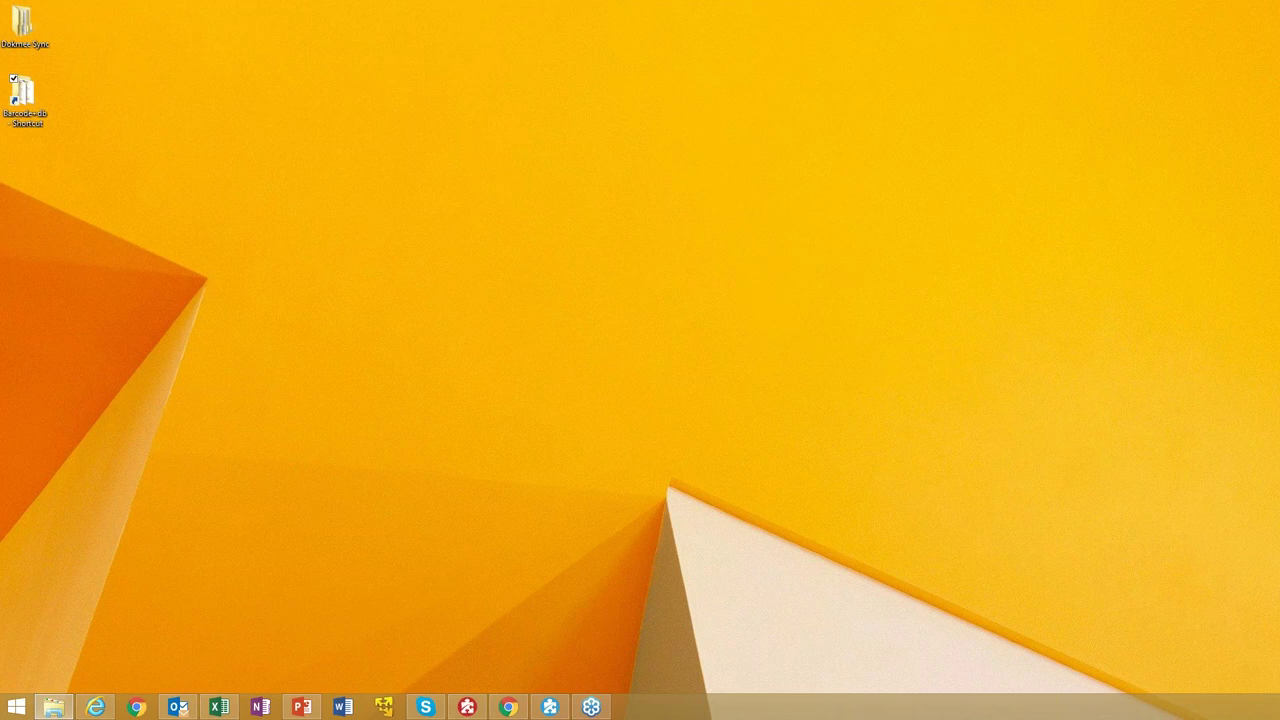
left_click(93, 707)
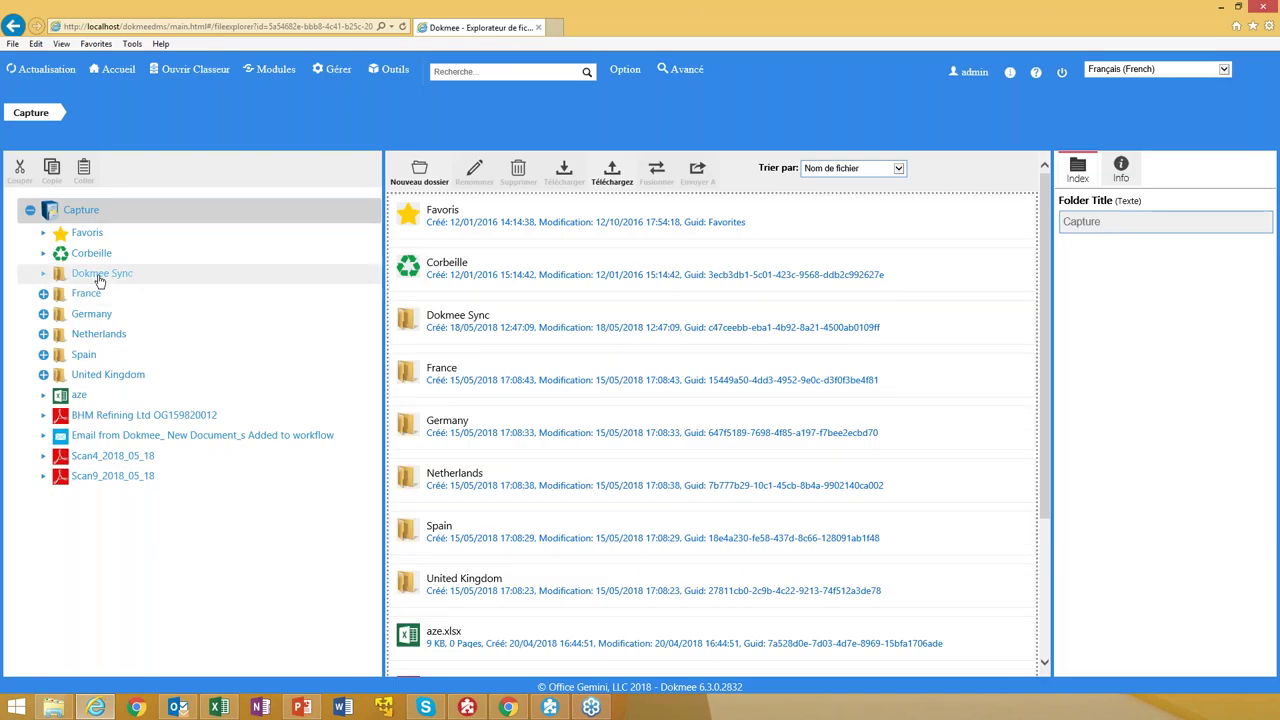
left_click(100, 278)
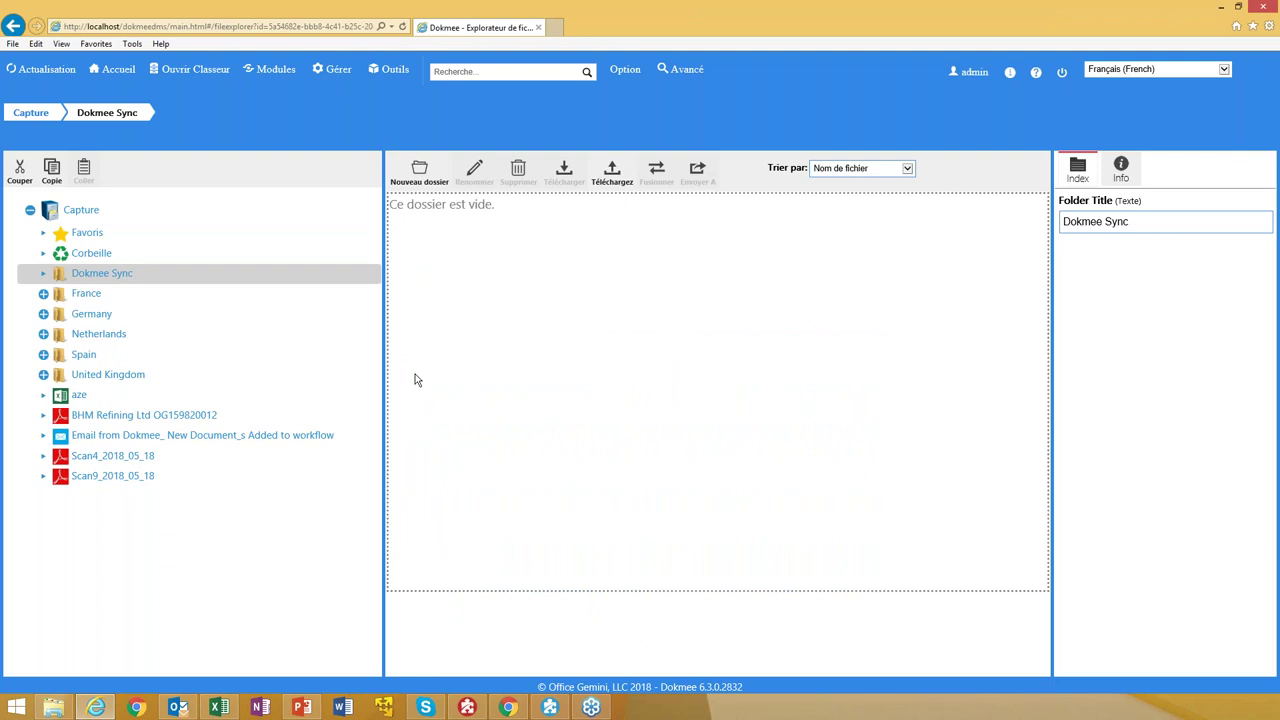
left_click_drag(417, 380, 508, 300)
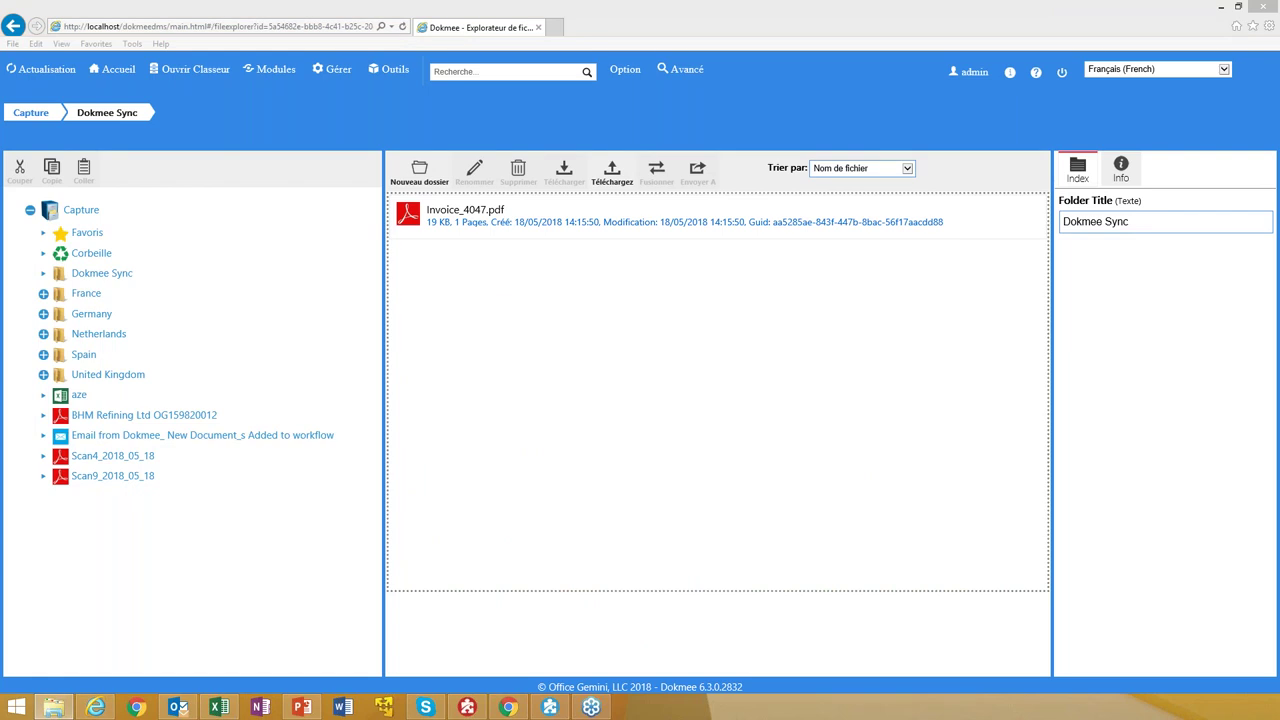
left_click_drag(0, 300, 504, 359)
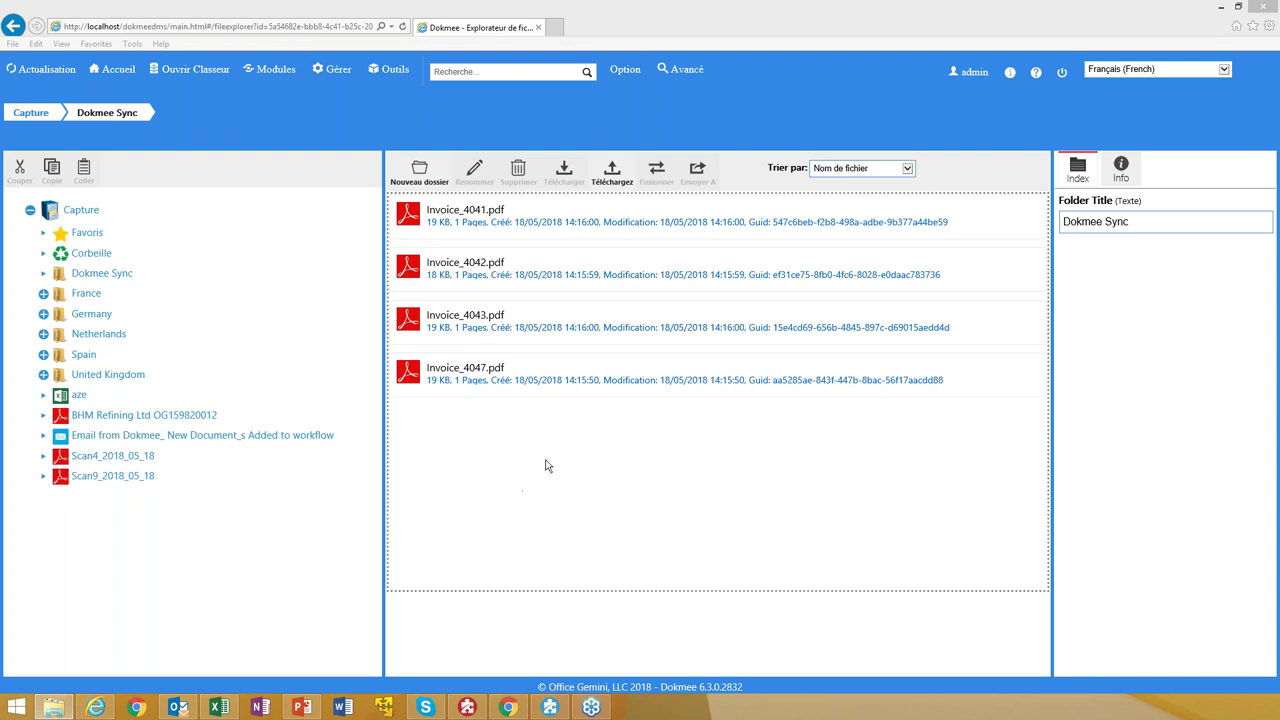
Look through the France folder and its ADF Corp. subfolder, and collapse both again
left_click(44, 295)
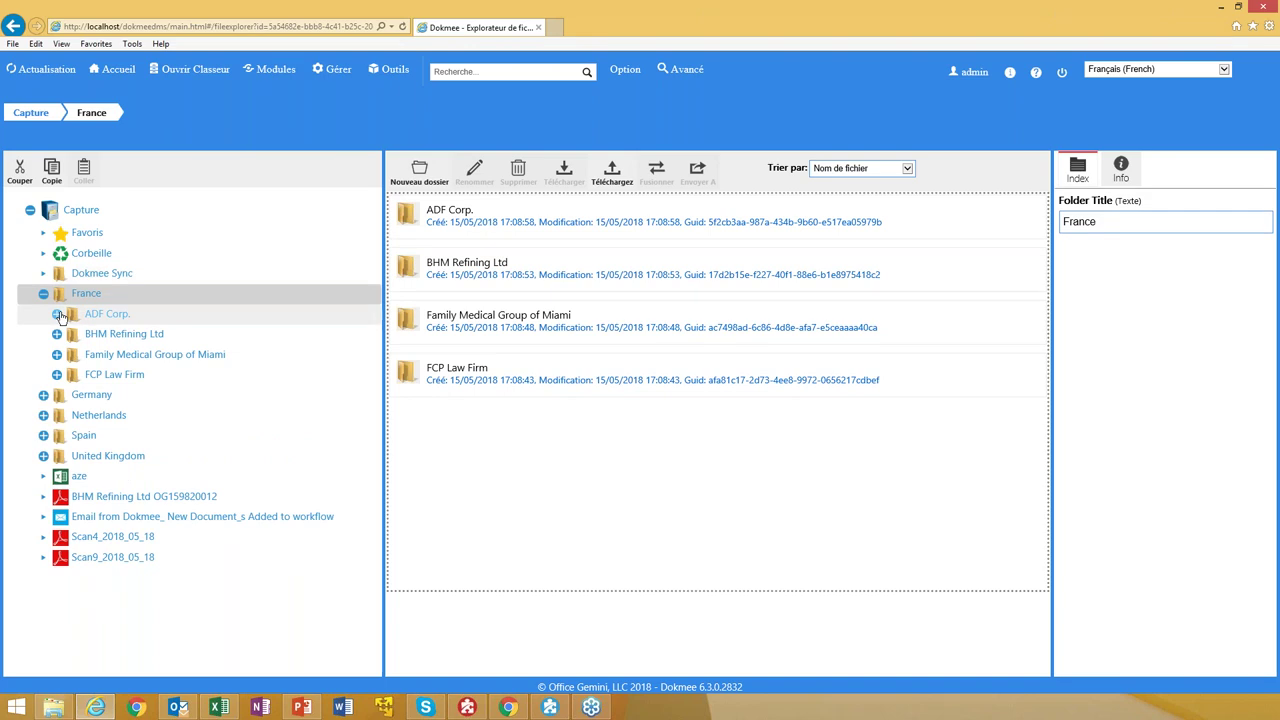
left_click(97, 314)
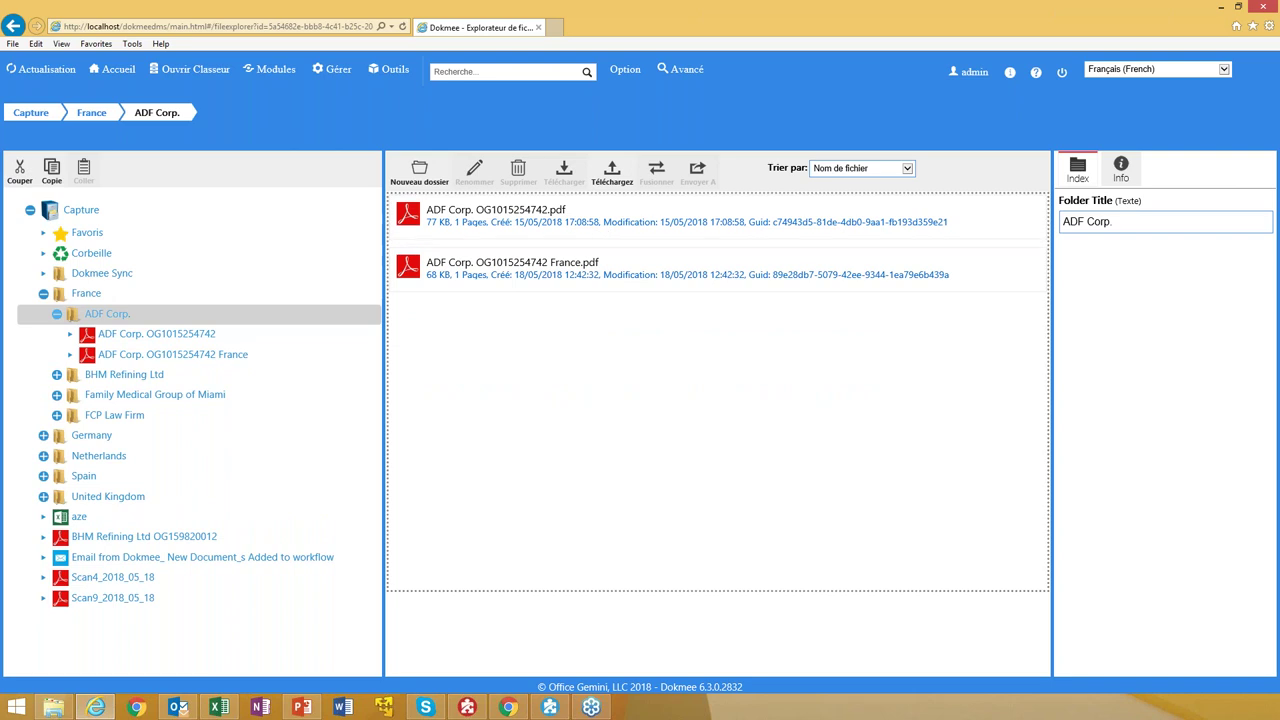
left_click(57, 314)
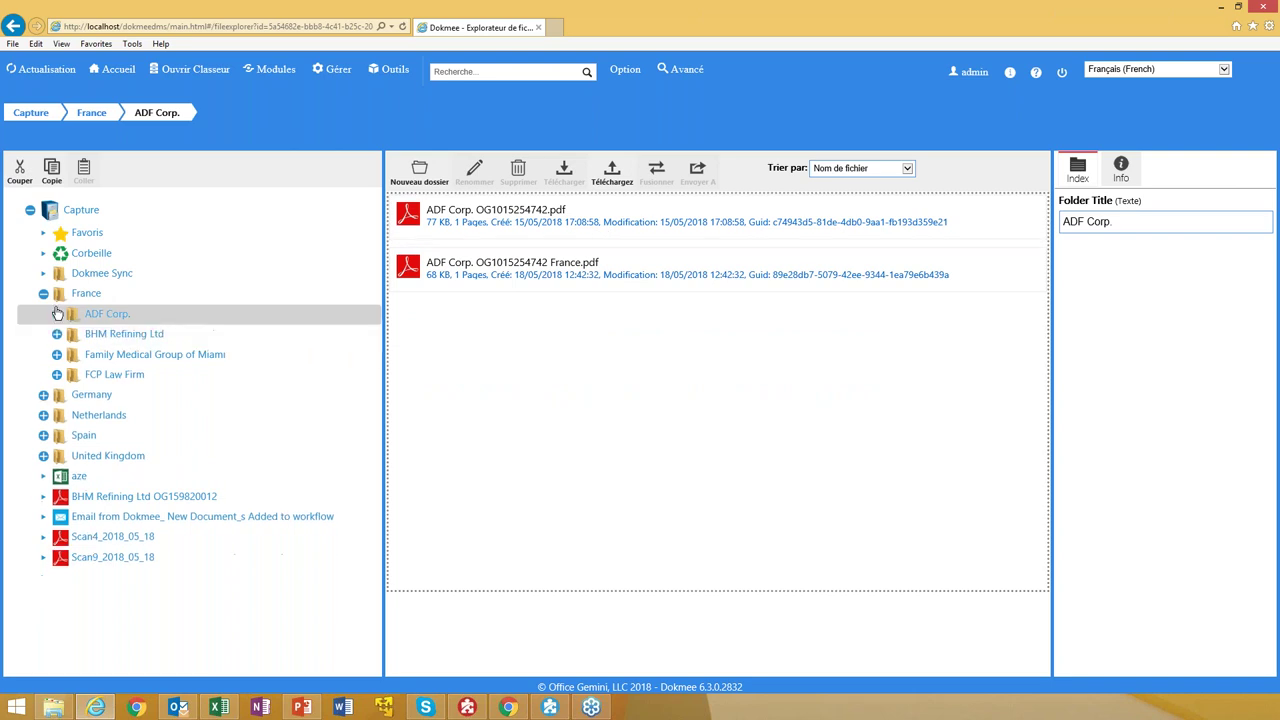
left_click(44, 295)
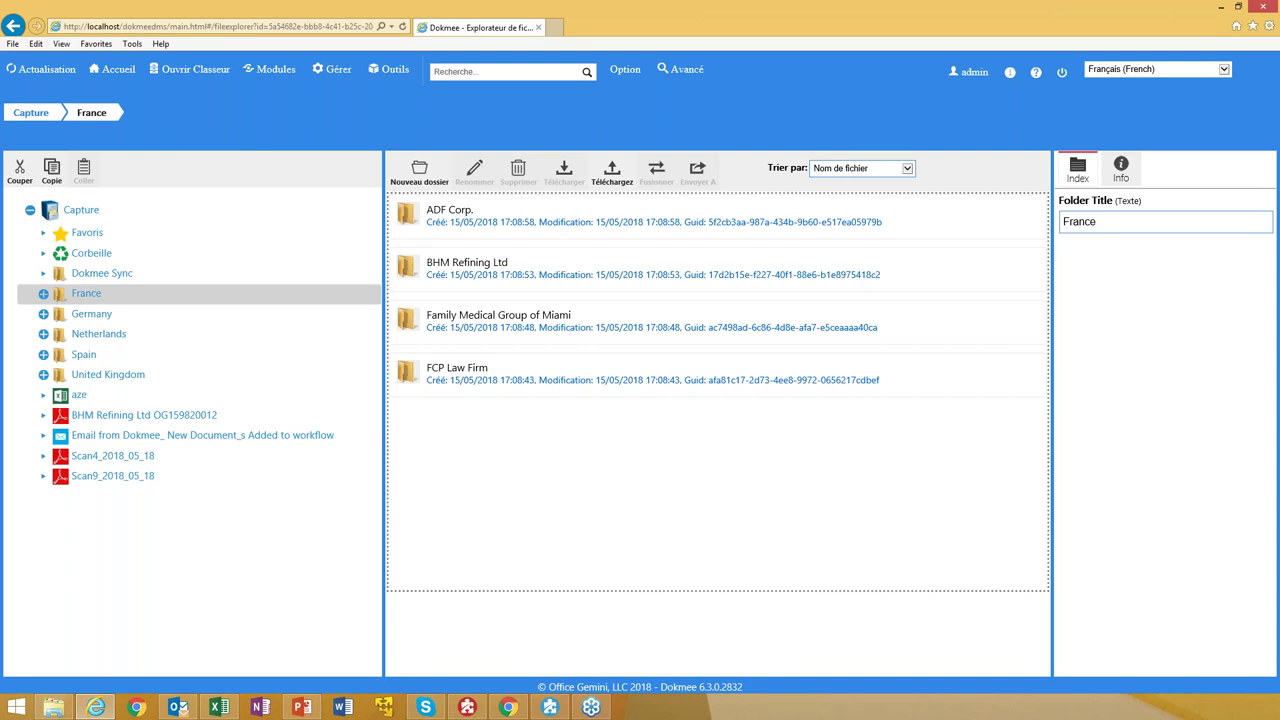
Return to the Dokmee home page, switch to the desktop and add Invoice_4048.pdf to the Dokmee Sync folder there
left_click(113, 70)
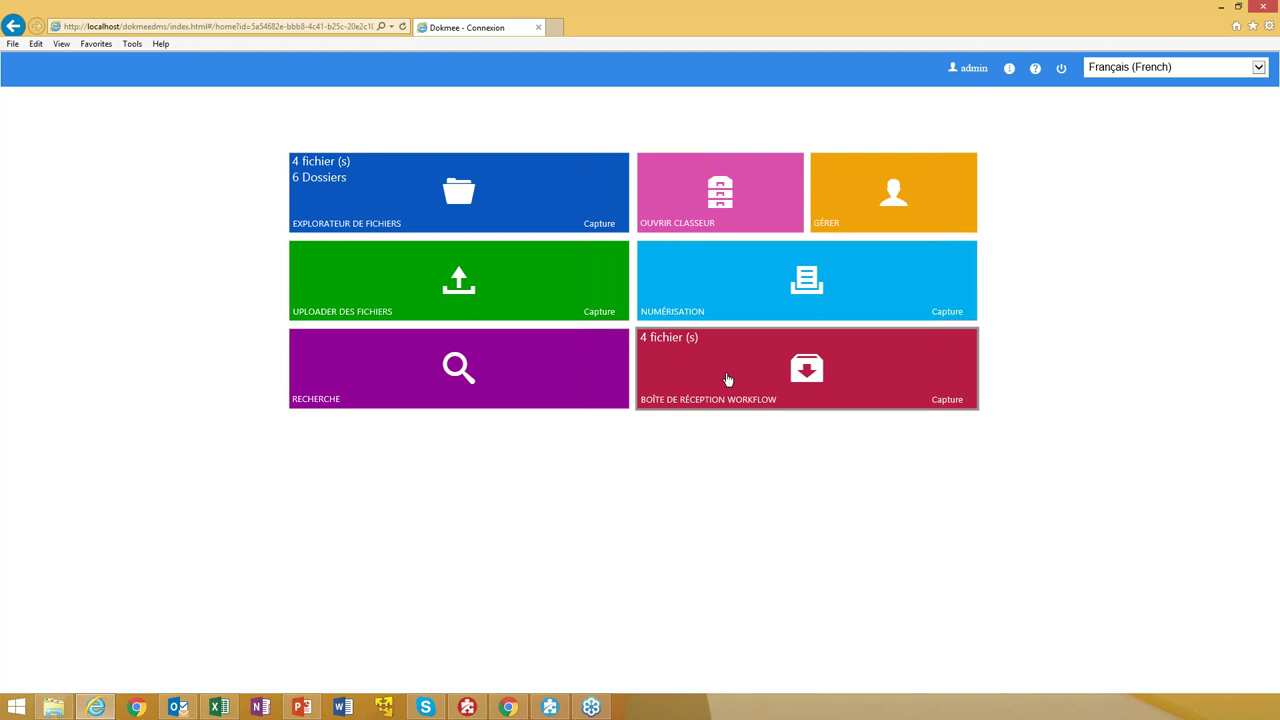
left_click(1218, 8)
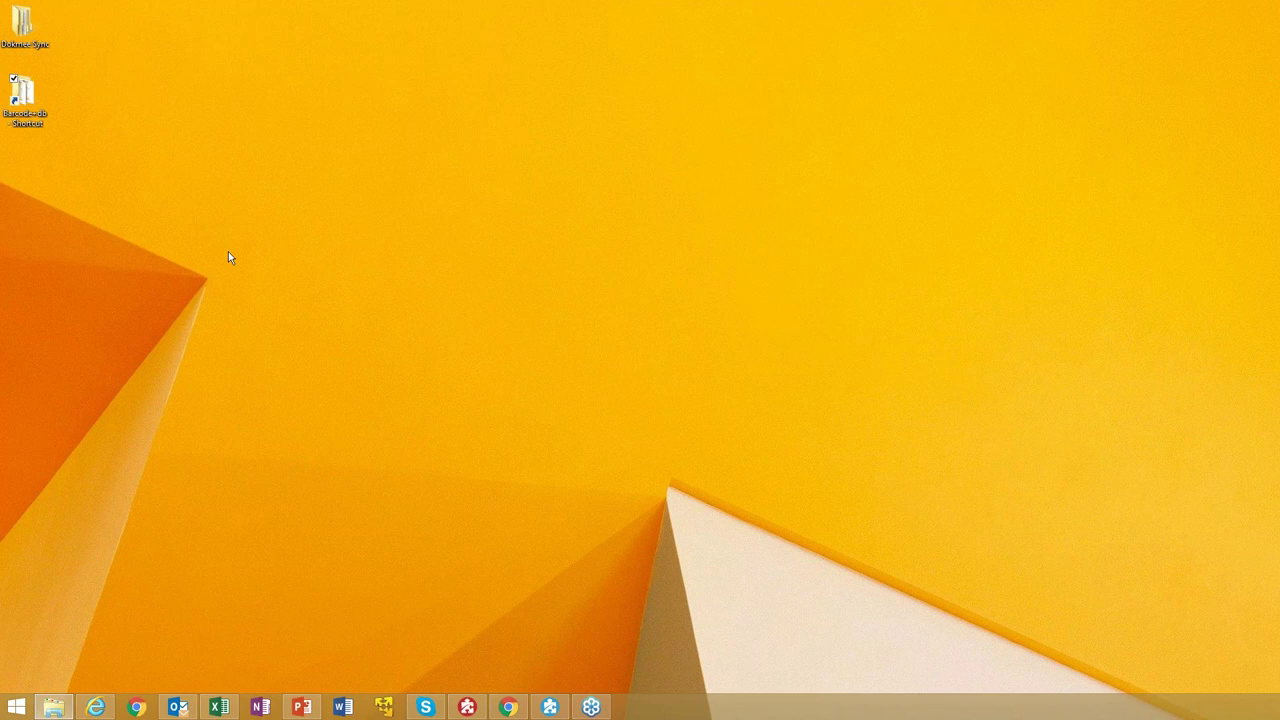
double_click(24, 22)
left_click_drag(17, 214, 24, 38)
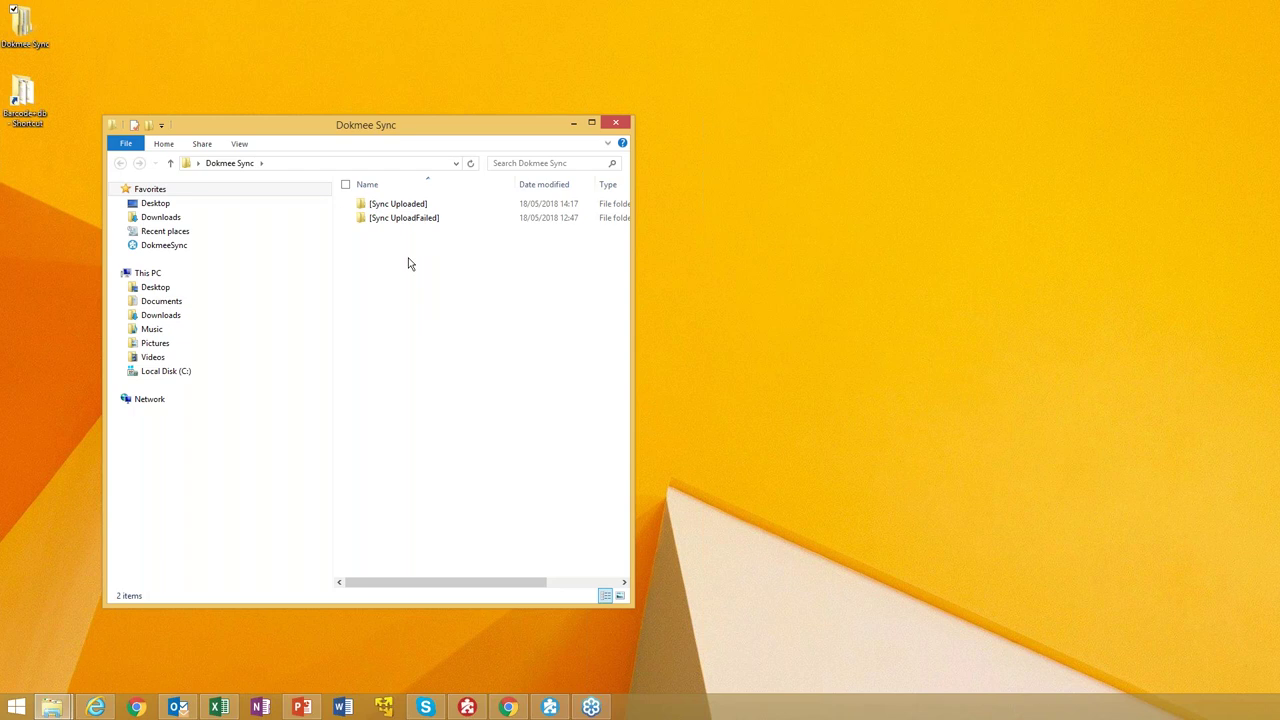
Check the invoices in the local [Sync Uploaded] folder and in the Dokmee Sync folder of the Capture cabinet in Dokmee
double_click(407, 206)
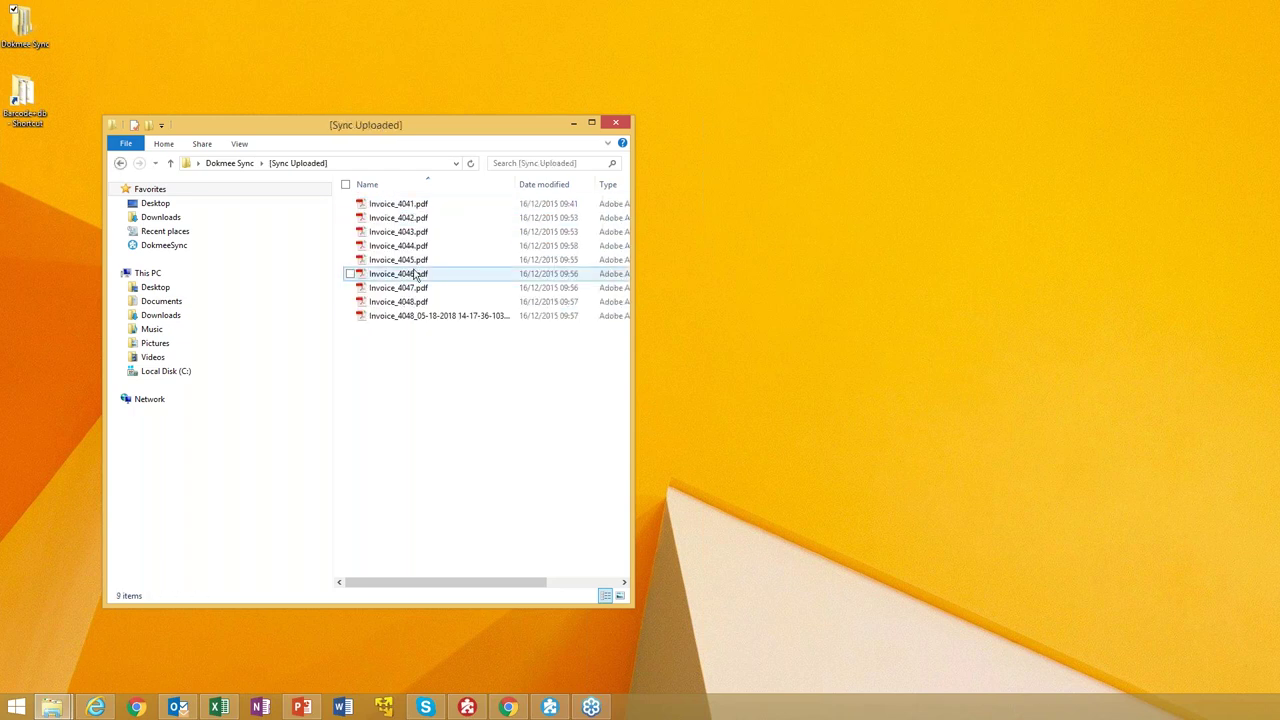
left_click(611, 123)
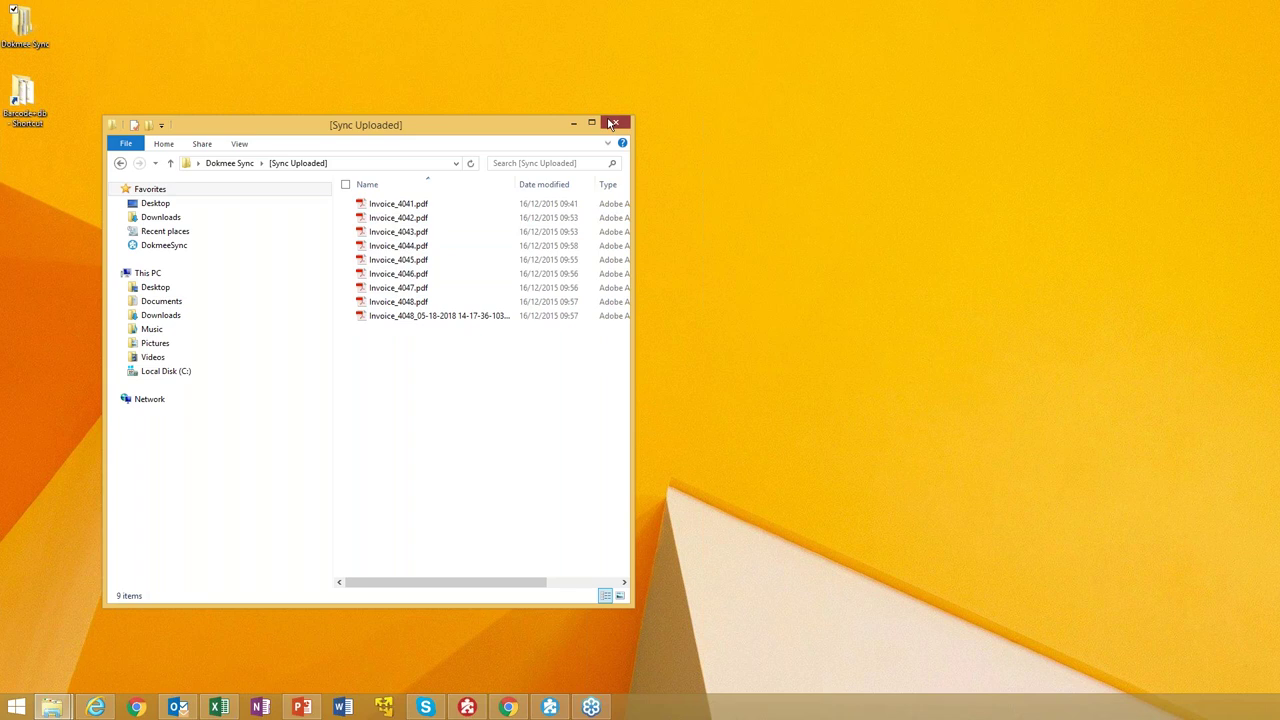
left_click(97, 708)
left_click(503, 189)
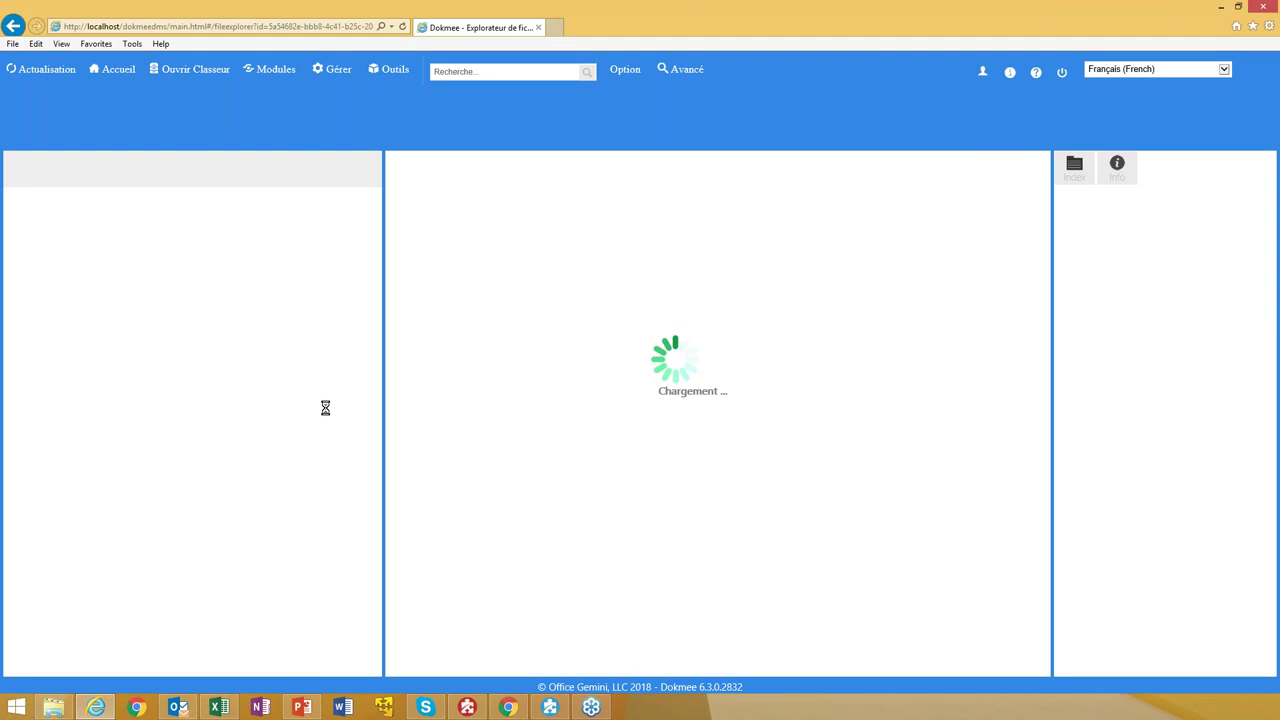
left_click(42, 274)
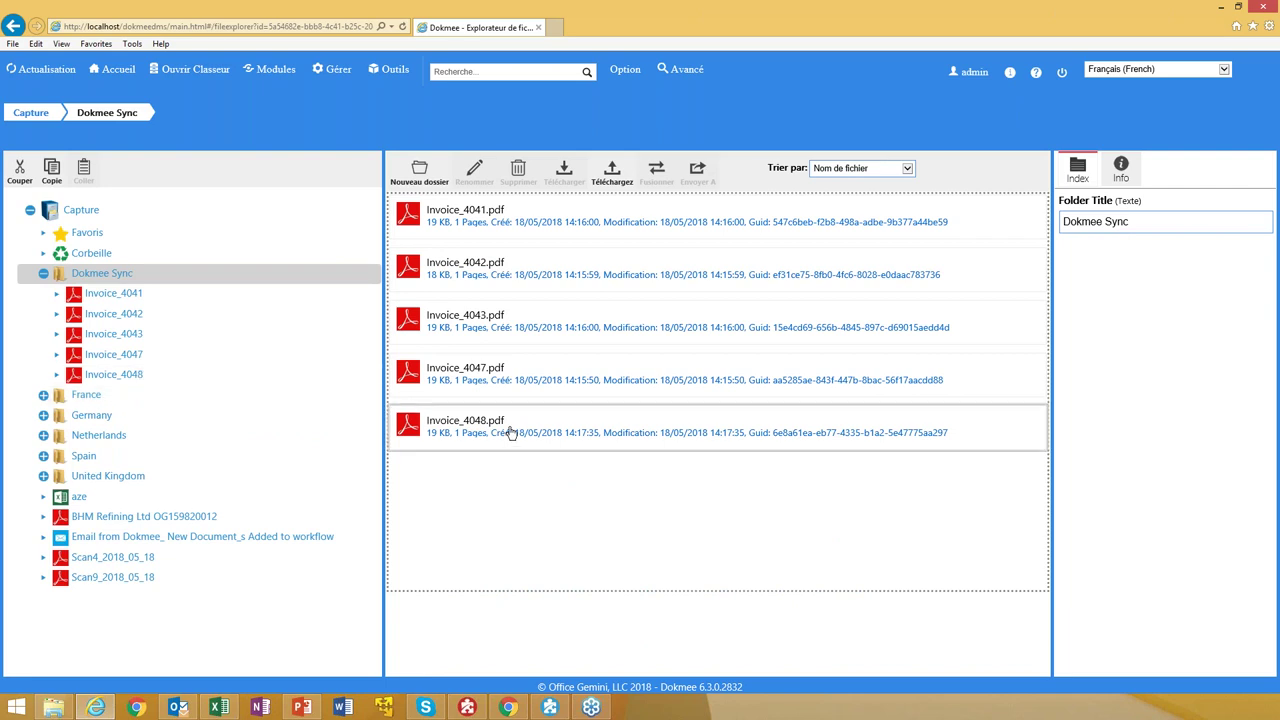
Go back to the home page, reopen the Capture file explorer and show the contents of the Dokmee Sync folder
left_click(95, 78)
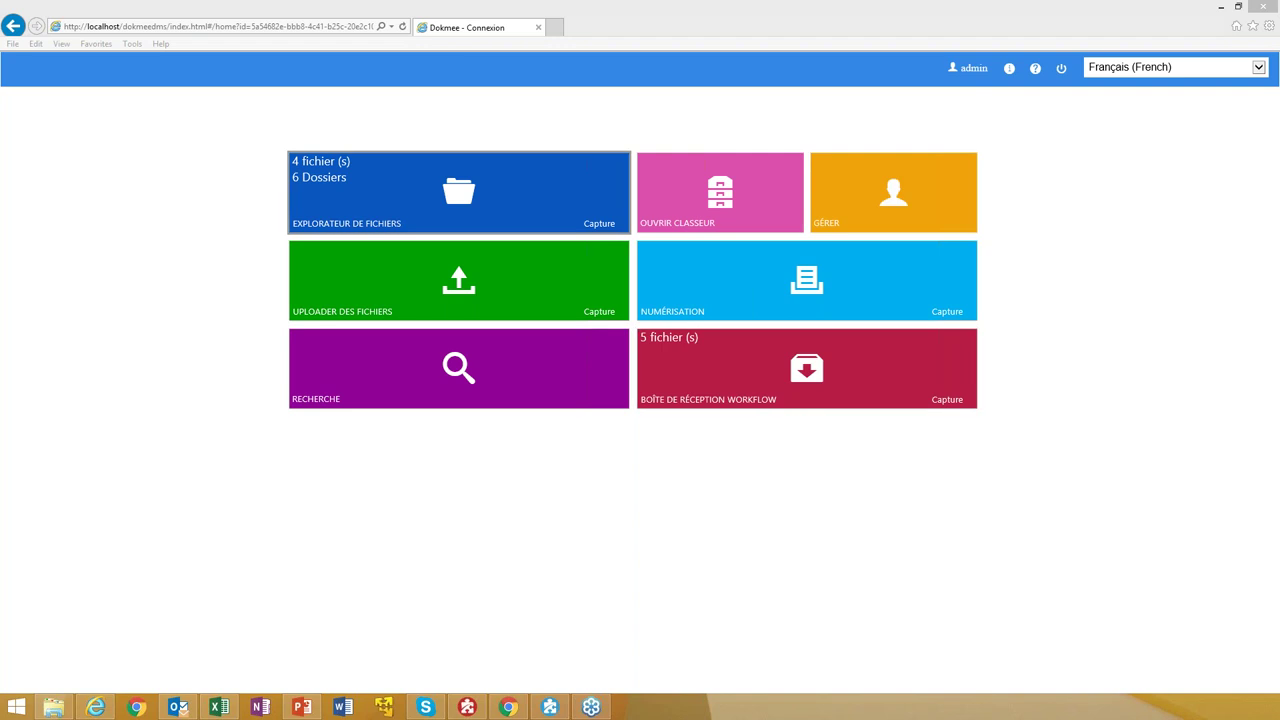
left_click(517, 209)
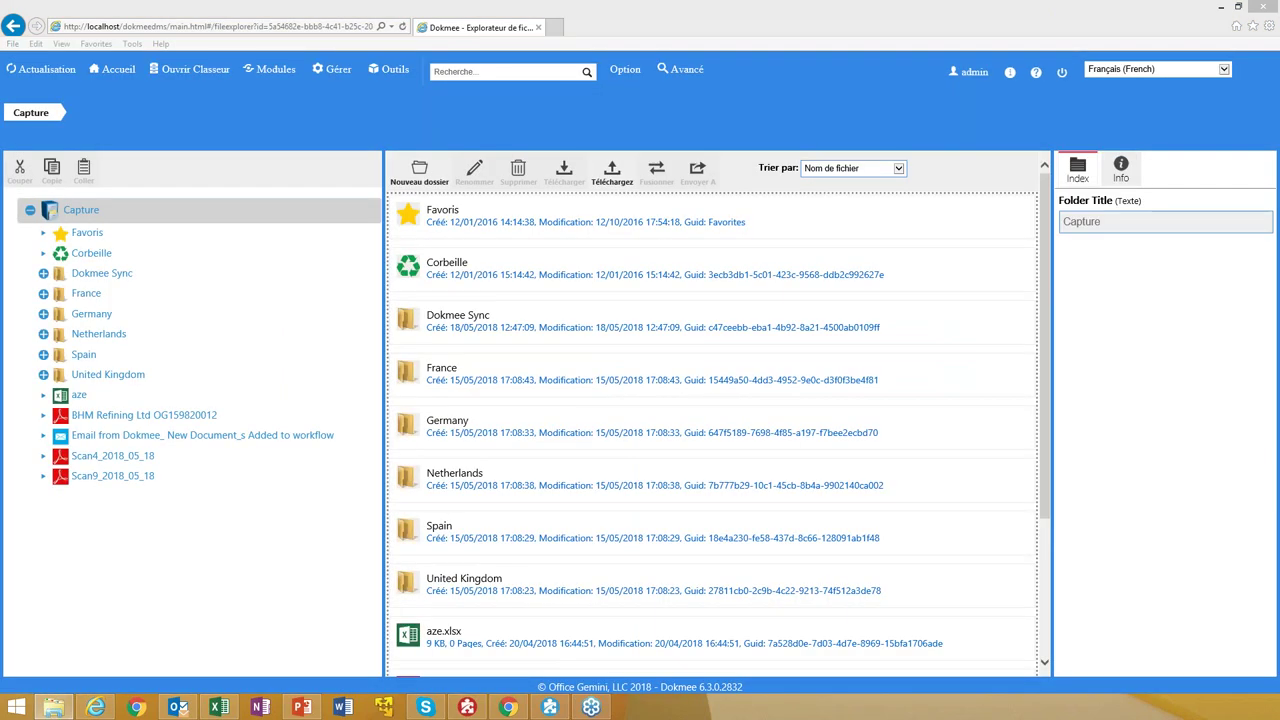
double_click(486, 322)
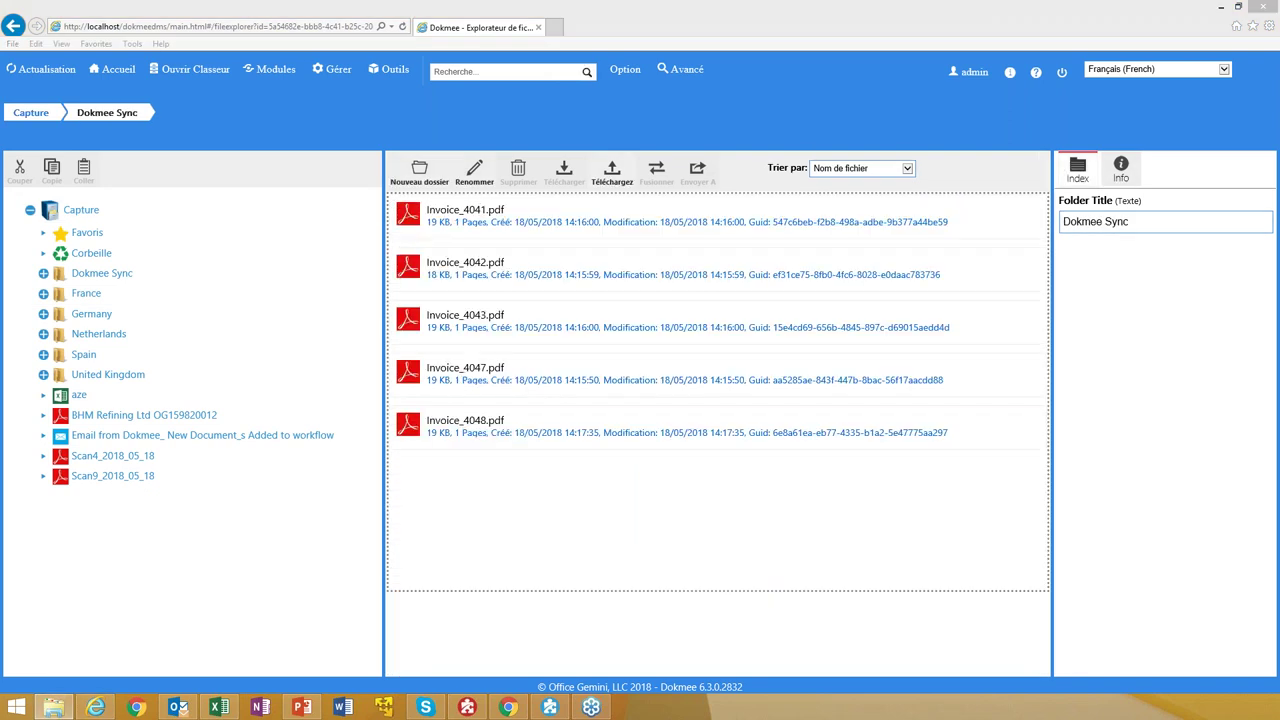
Try to drop a file into the Dokmee Sync folder's file list, then stay on the page and return to it from the desktop
left_click_drag(1279, 500, 589, 527)
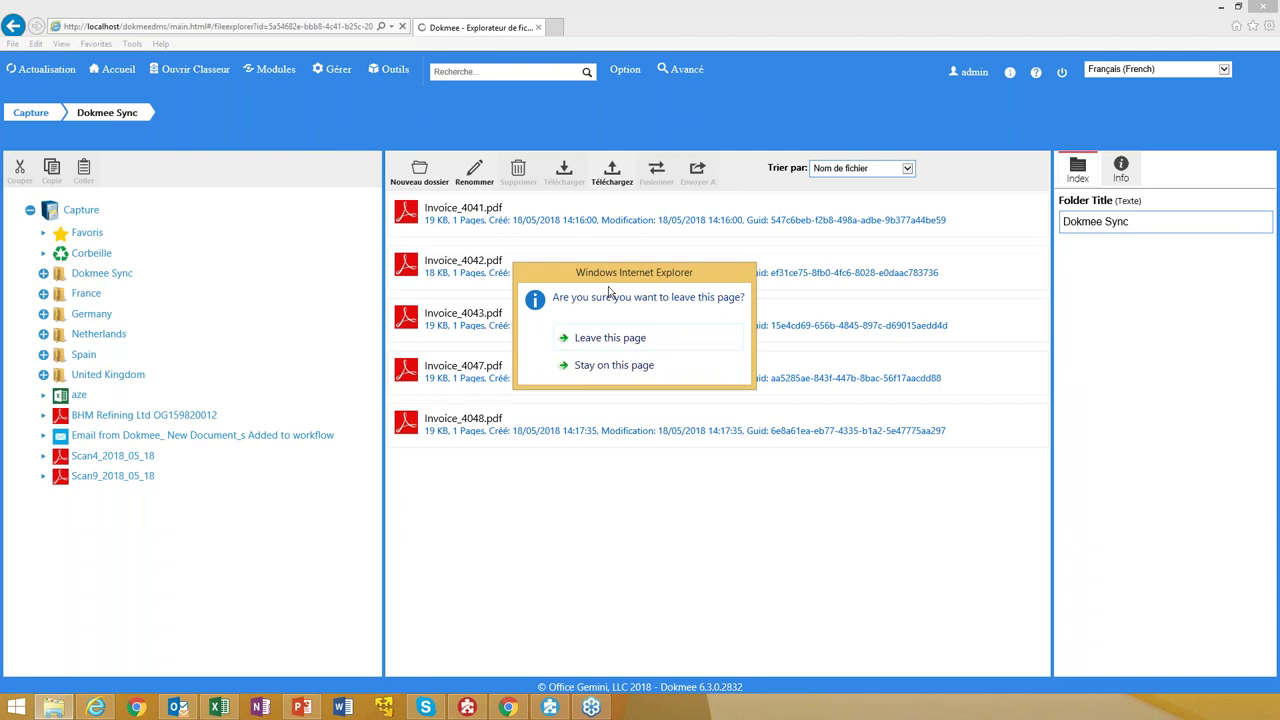
left_click(620, 337)
left_click(630, 367)
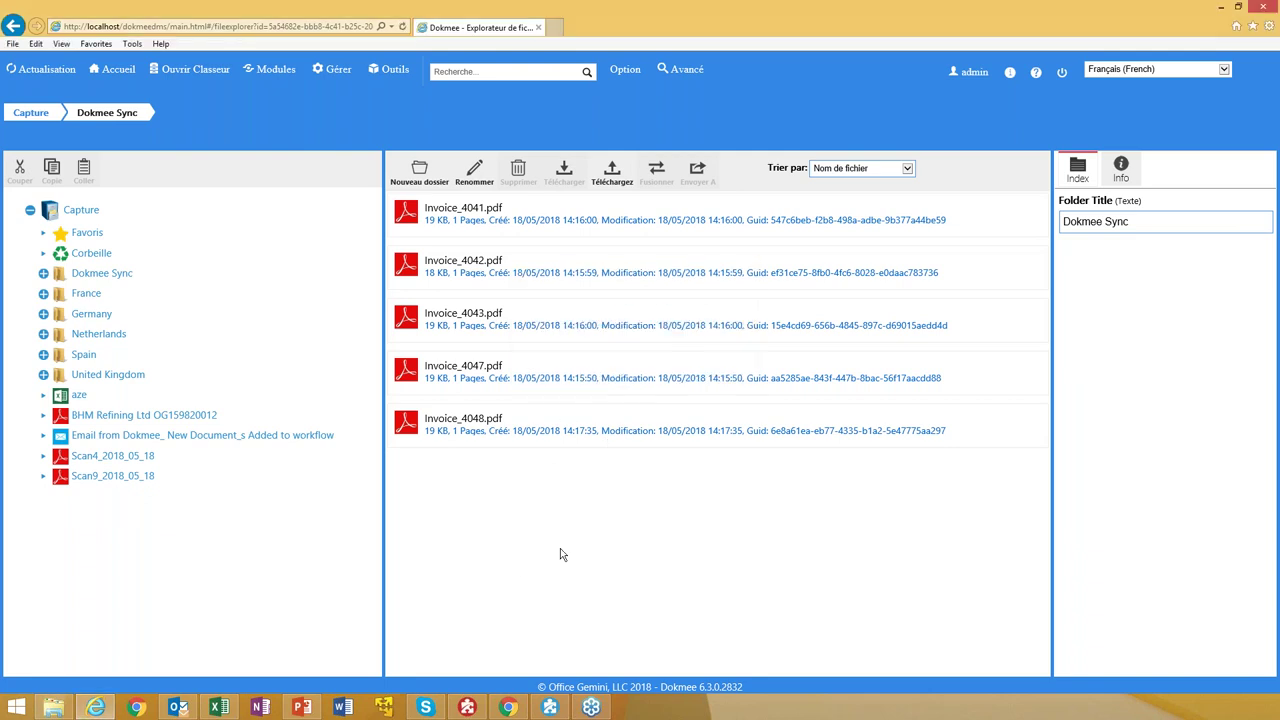
left_click(1220, 8)
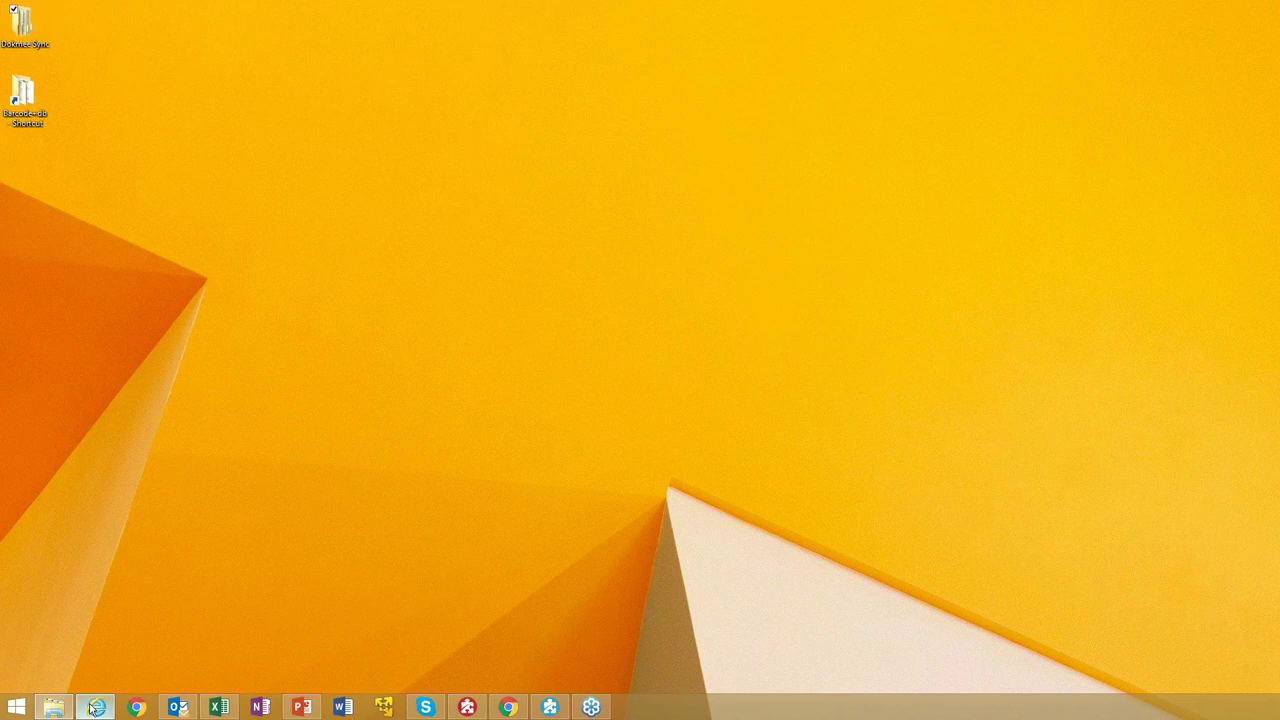
left_click(214, 640)
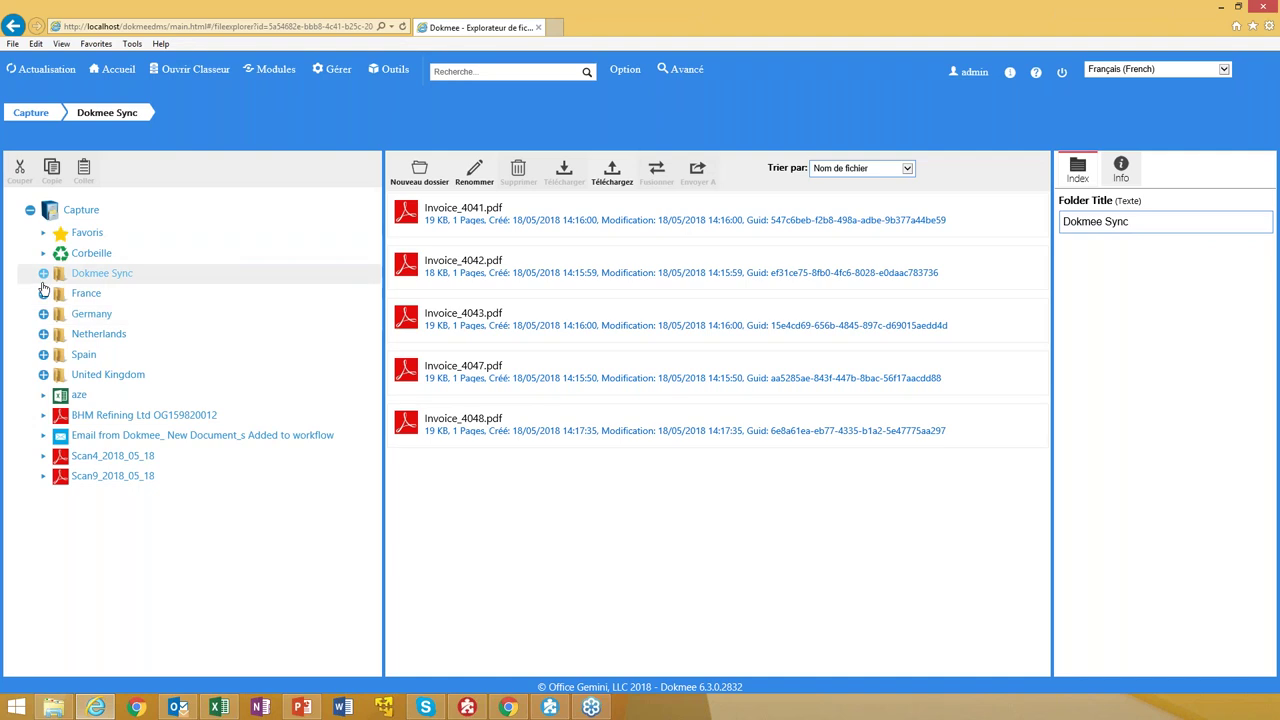
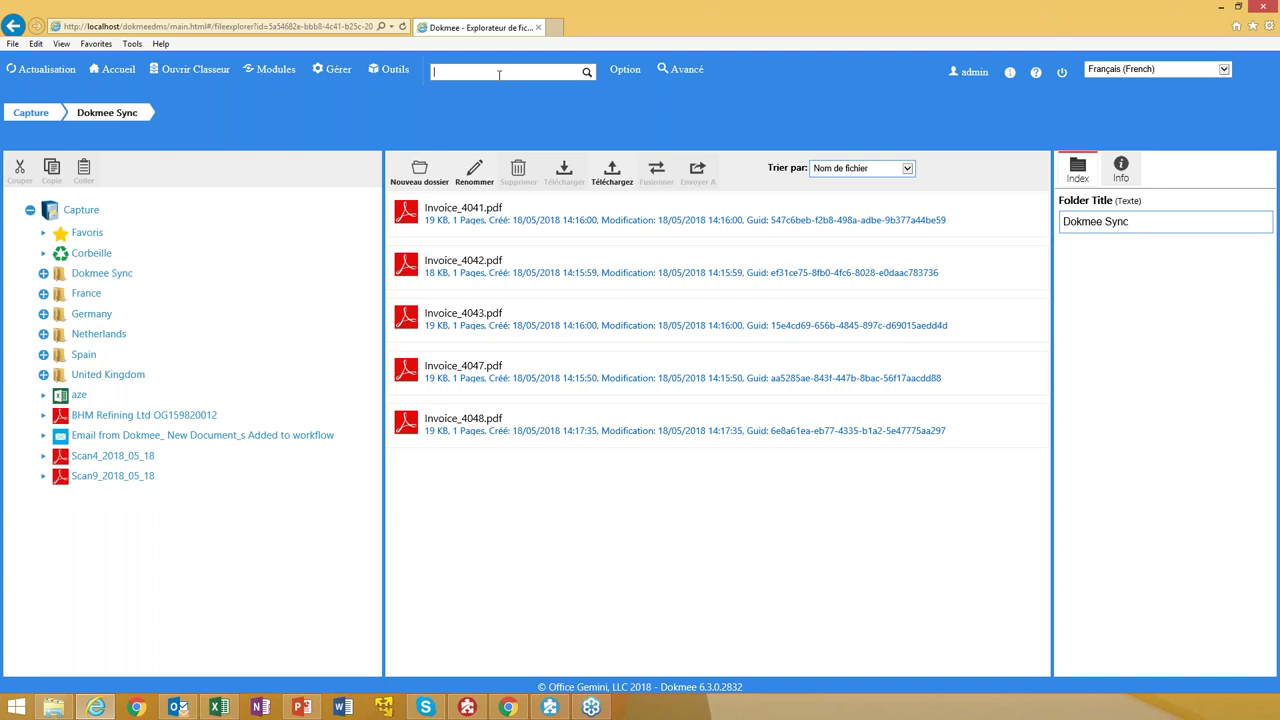
Search the Capture cabinet for 4041 and open the results in the advanced search
type("4041")
key("Return")
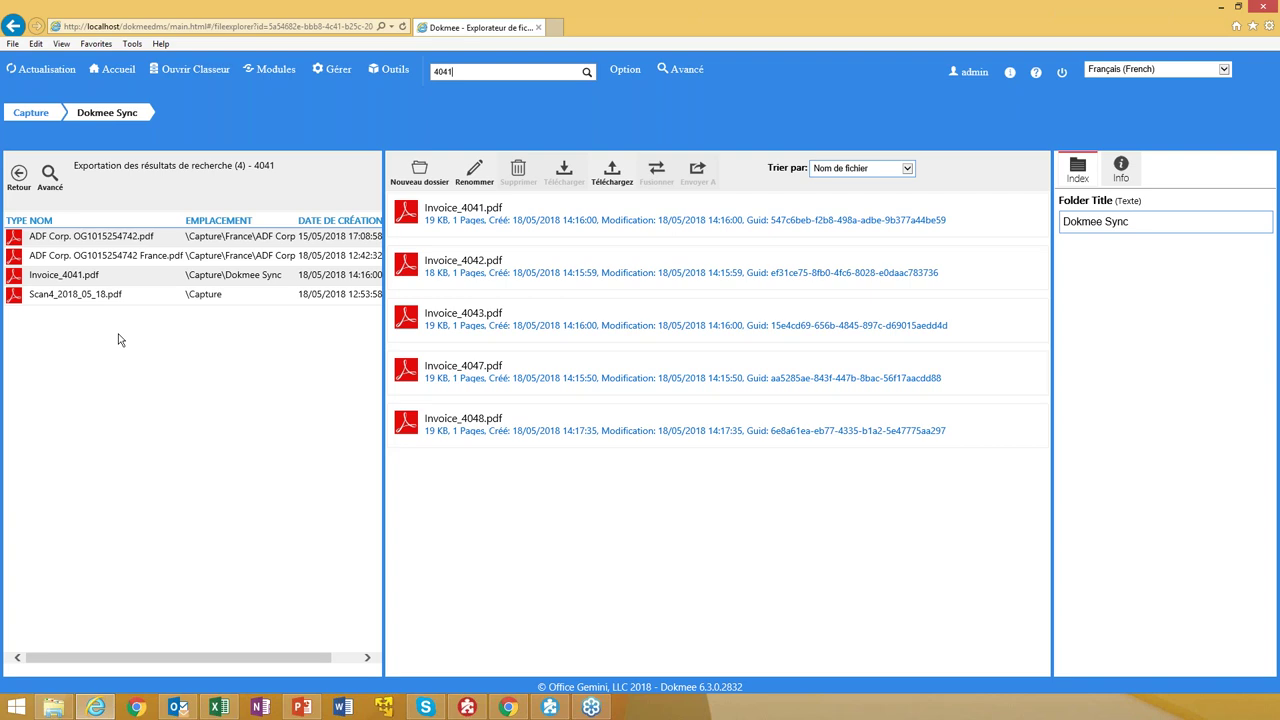
left_click(49, 176)
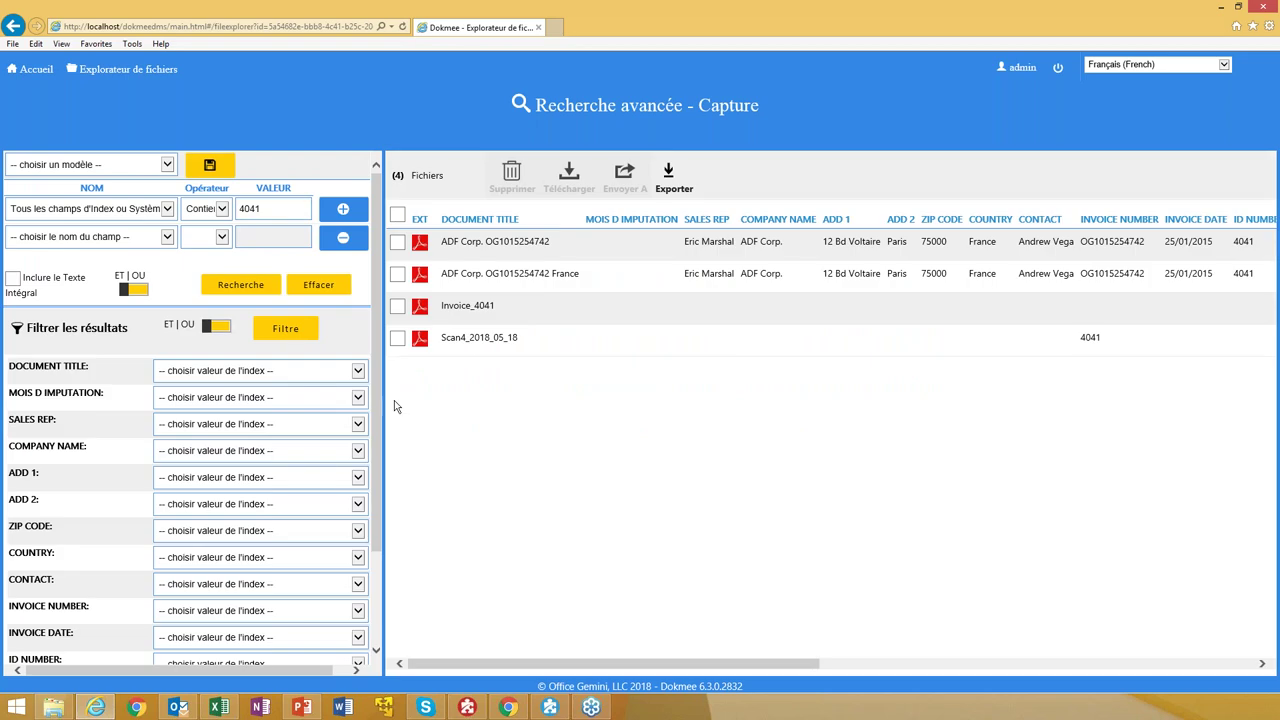
Set the first search criterion to the Total Price field with the Contient operator, keeping 4041 as its value
left_click(167, 208)
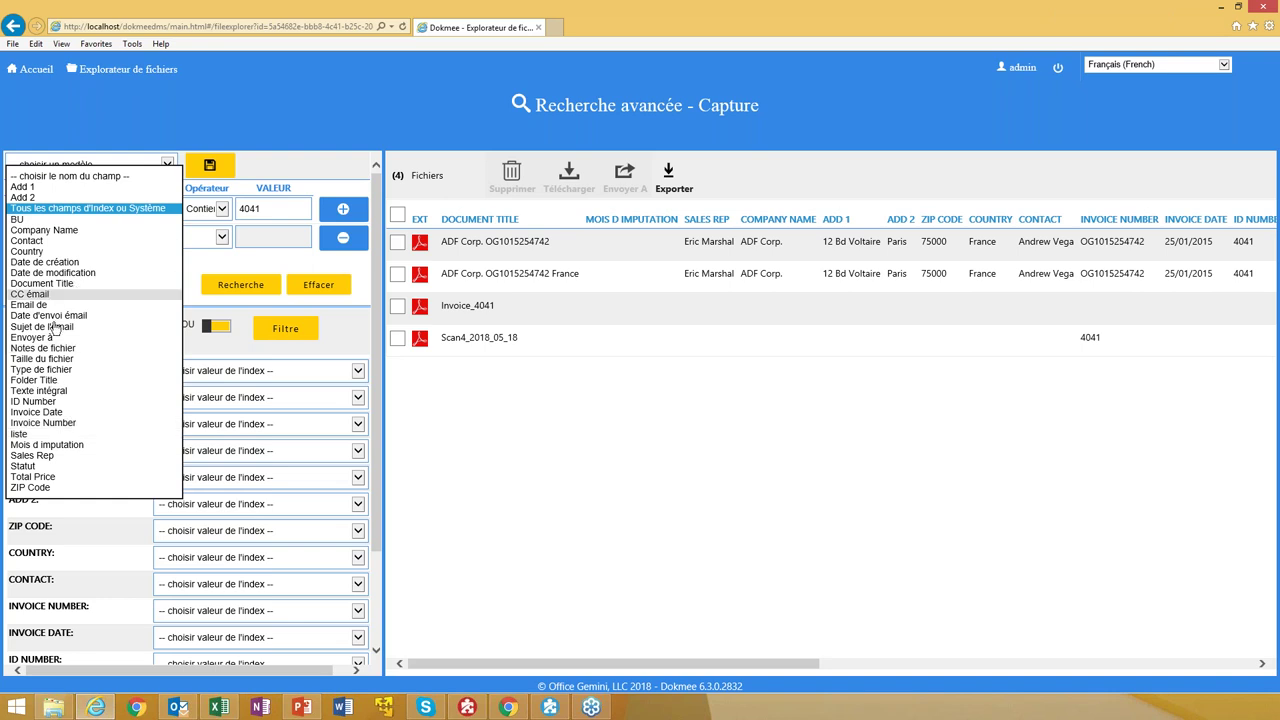
left_click(40, 476)
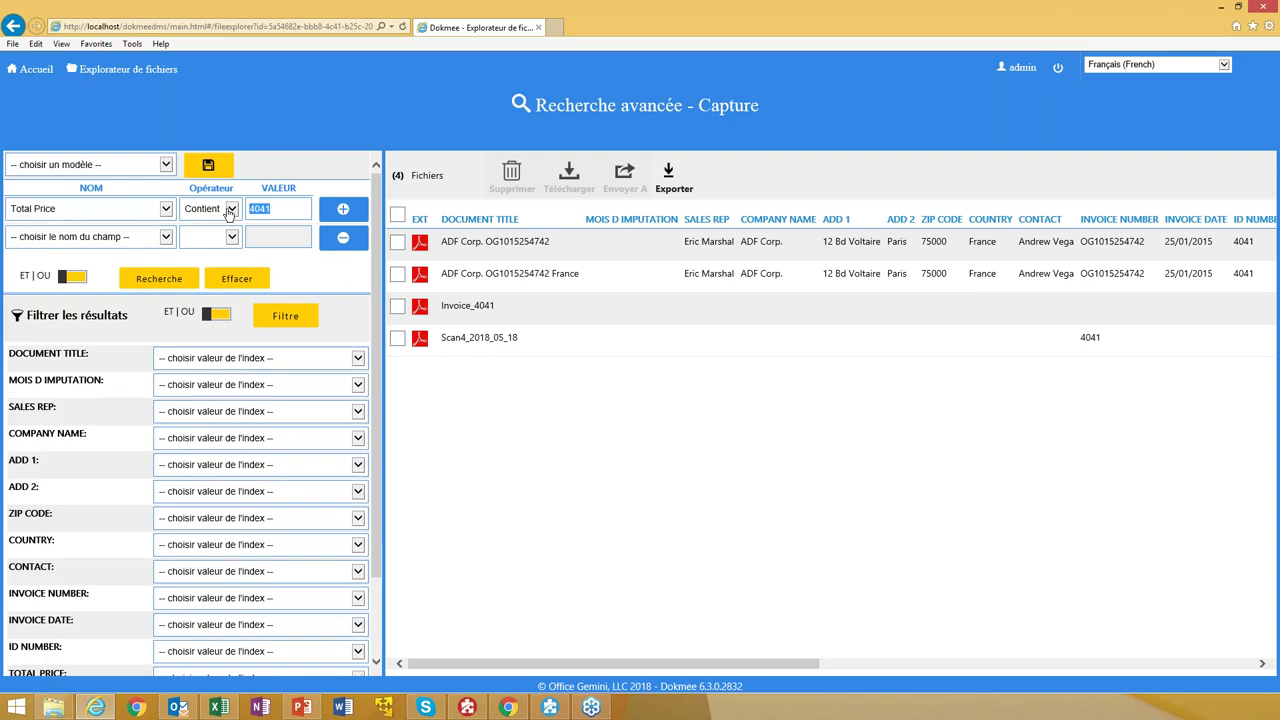
left_click(224, 212)
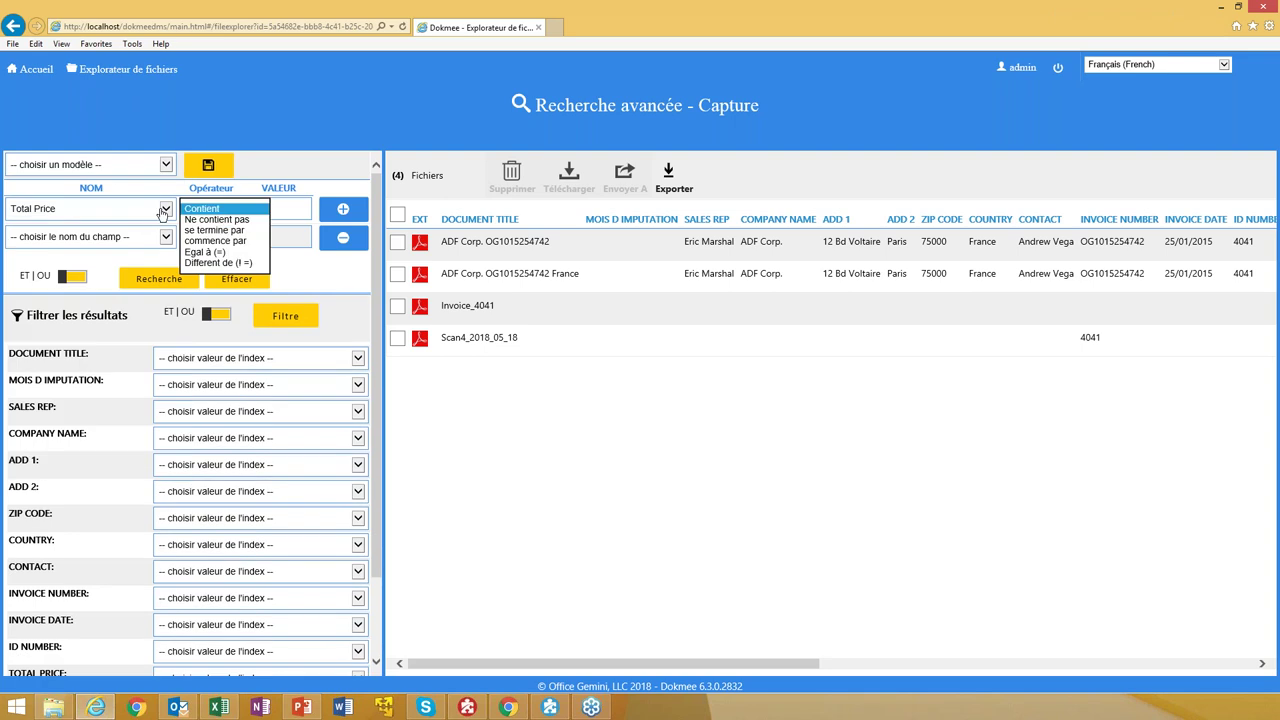
left_click(210, 209)
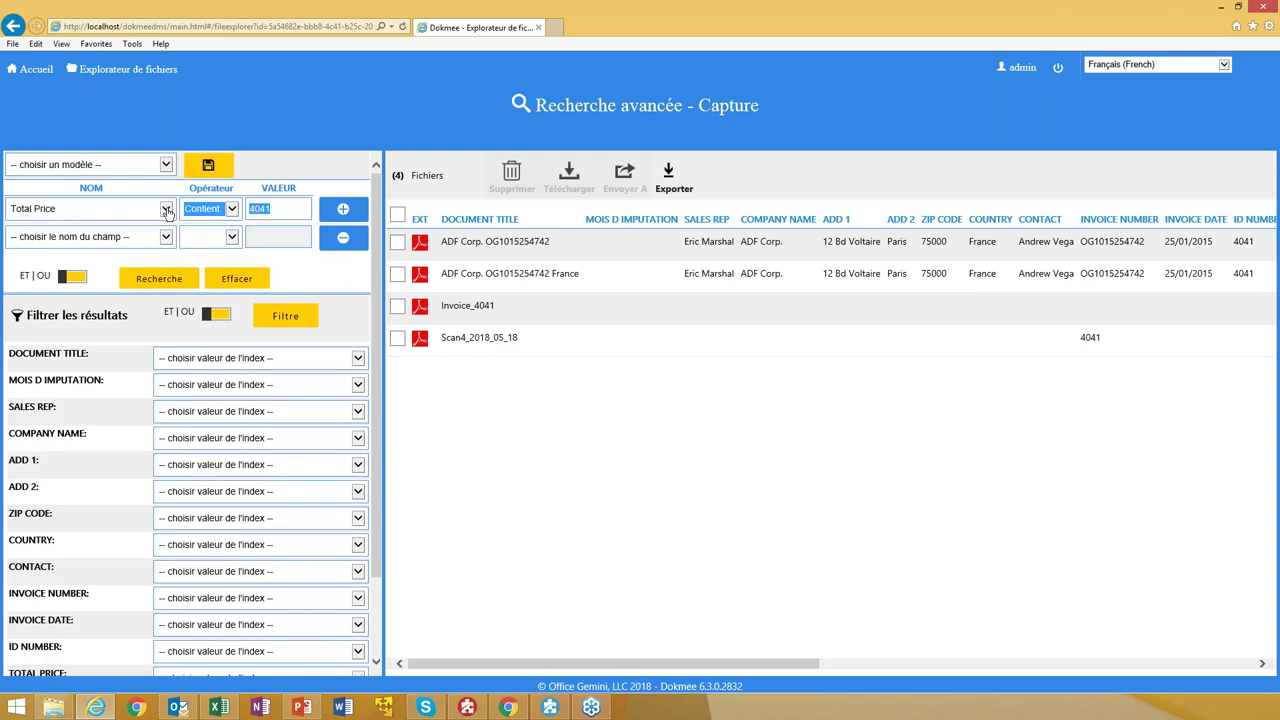
left_click(167, 212)
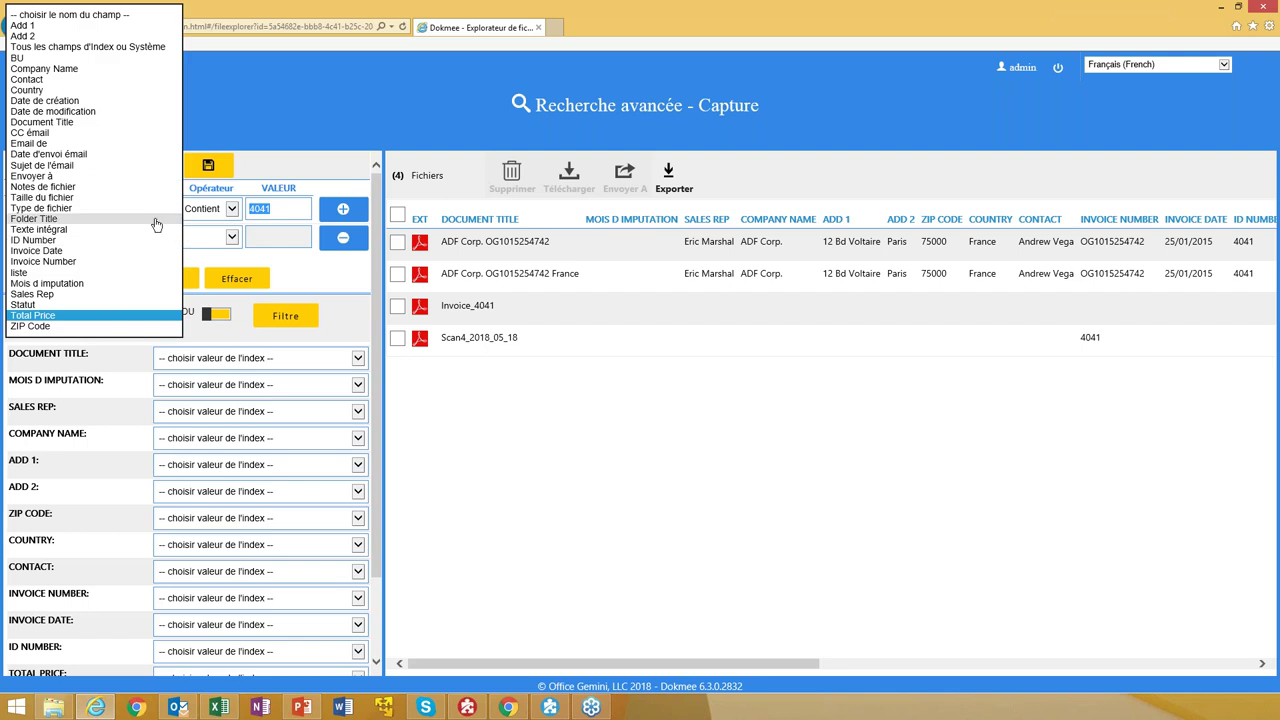
left_click(201, 218)
left_click(202, 218)
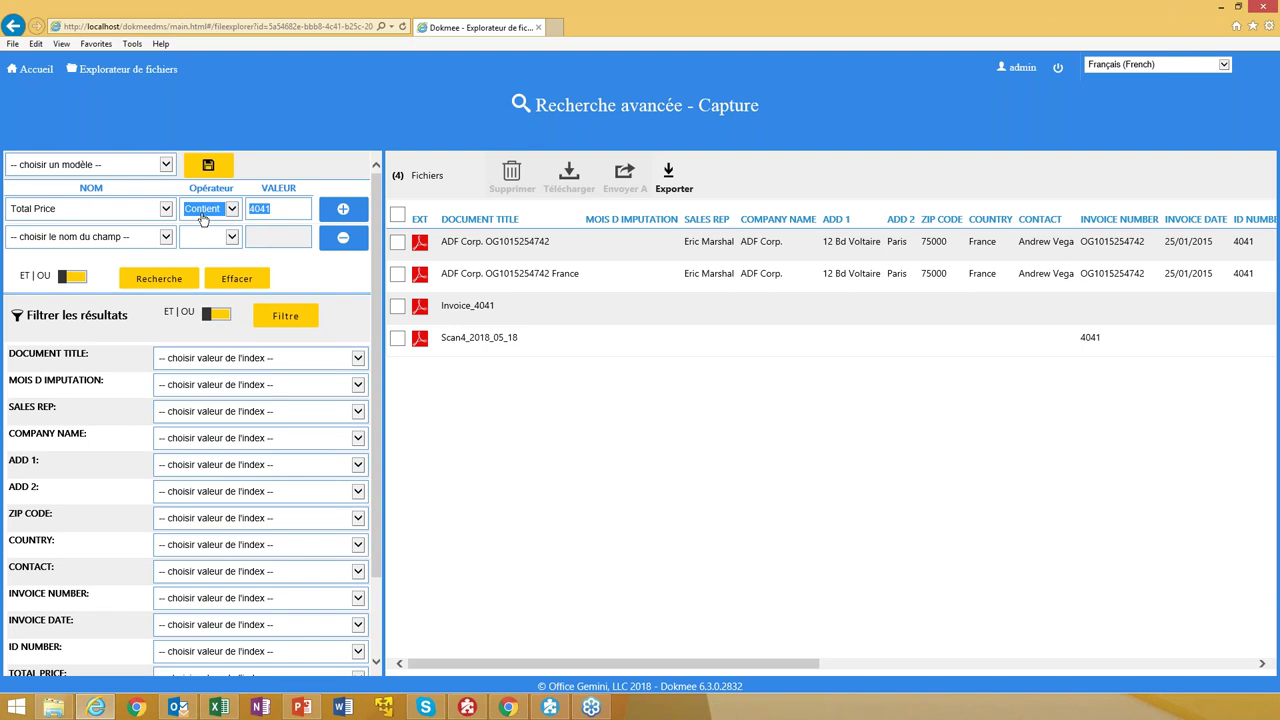
Add a second criterion for Company Name containing adf, and look through the fields offered for a third criterion
left_click(100, 237)
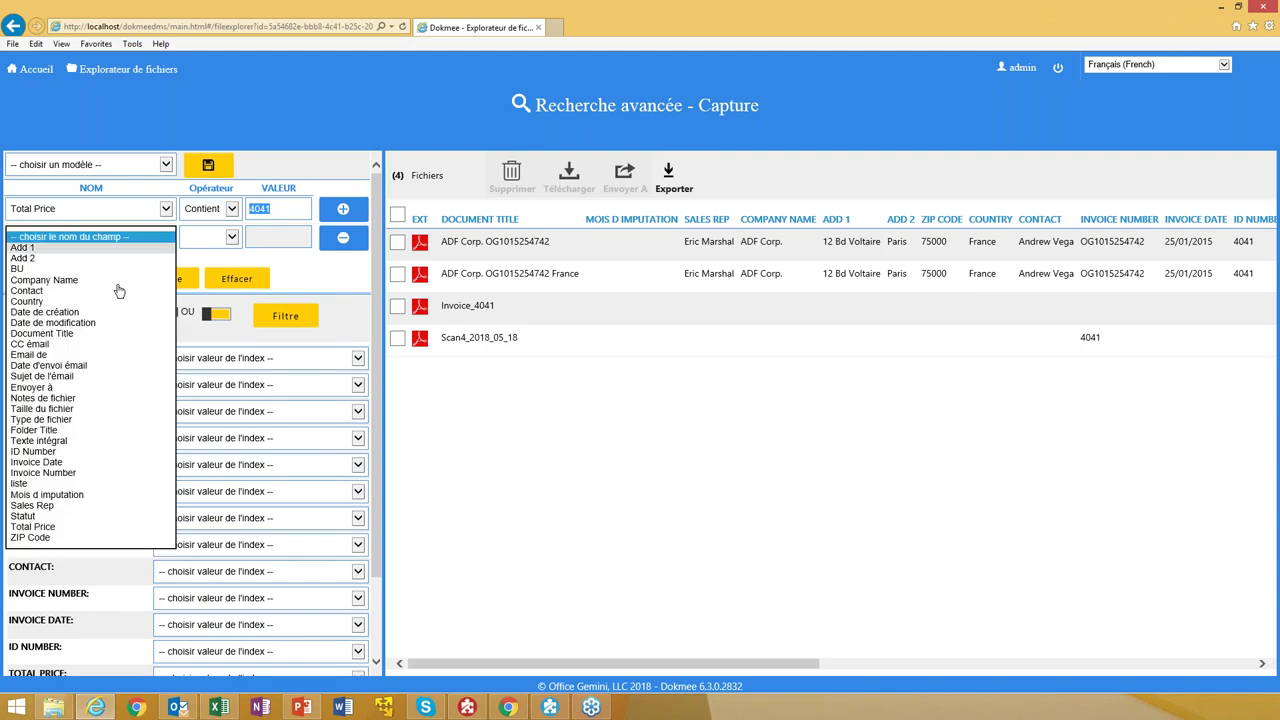
left_click(60, 268)
left_click(265, 239)
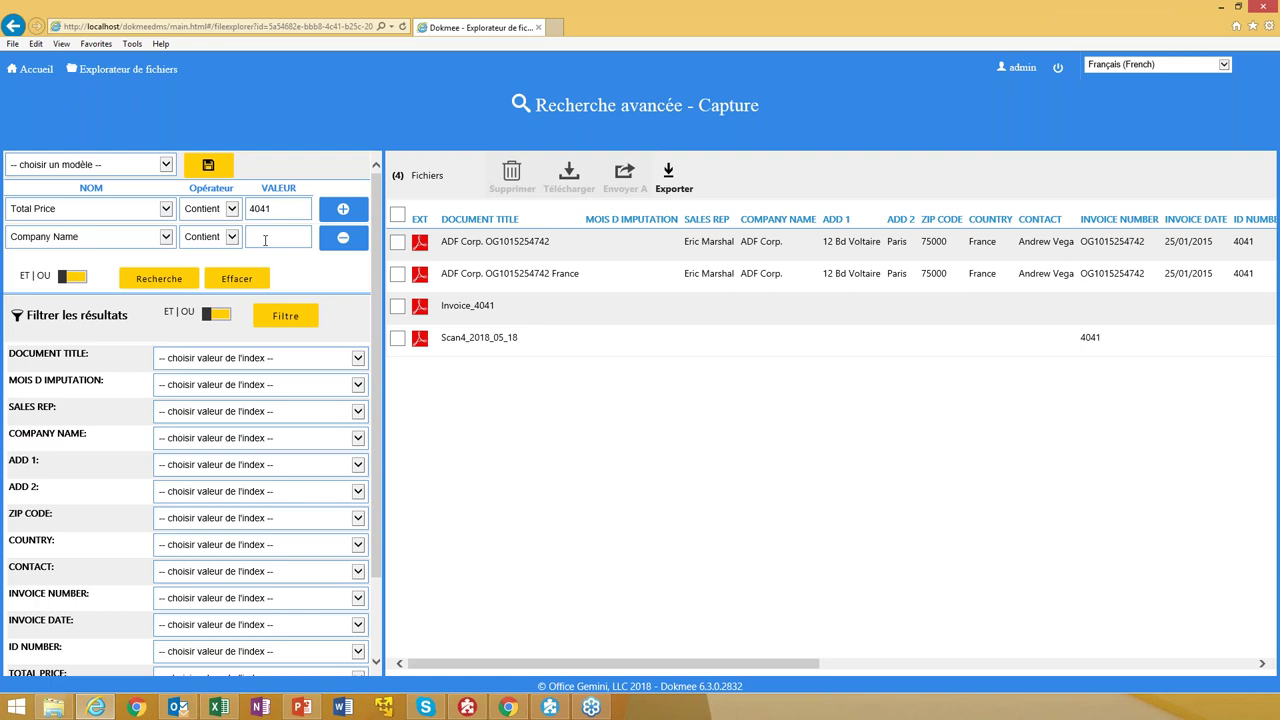
type("adf")
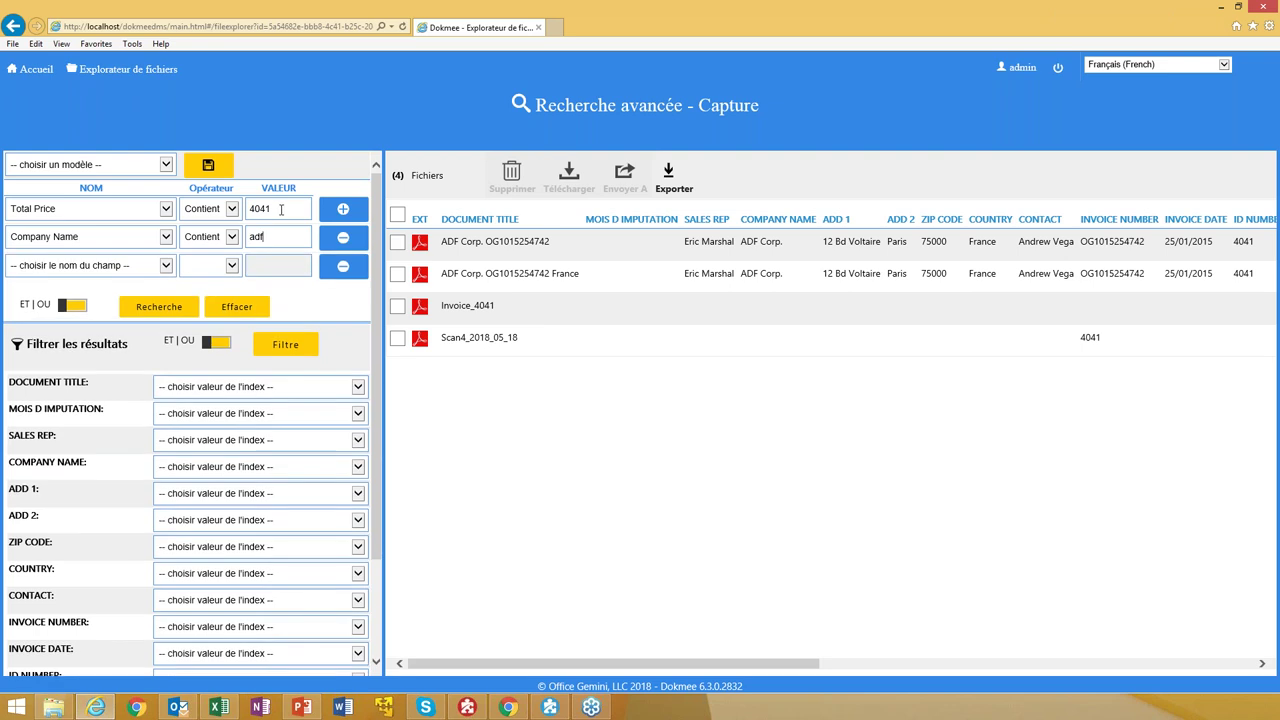
left_click(165, 266)
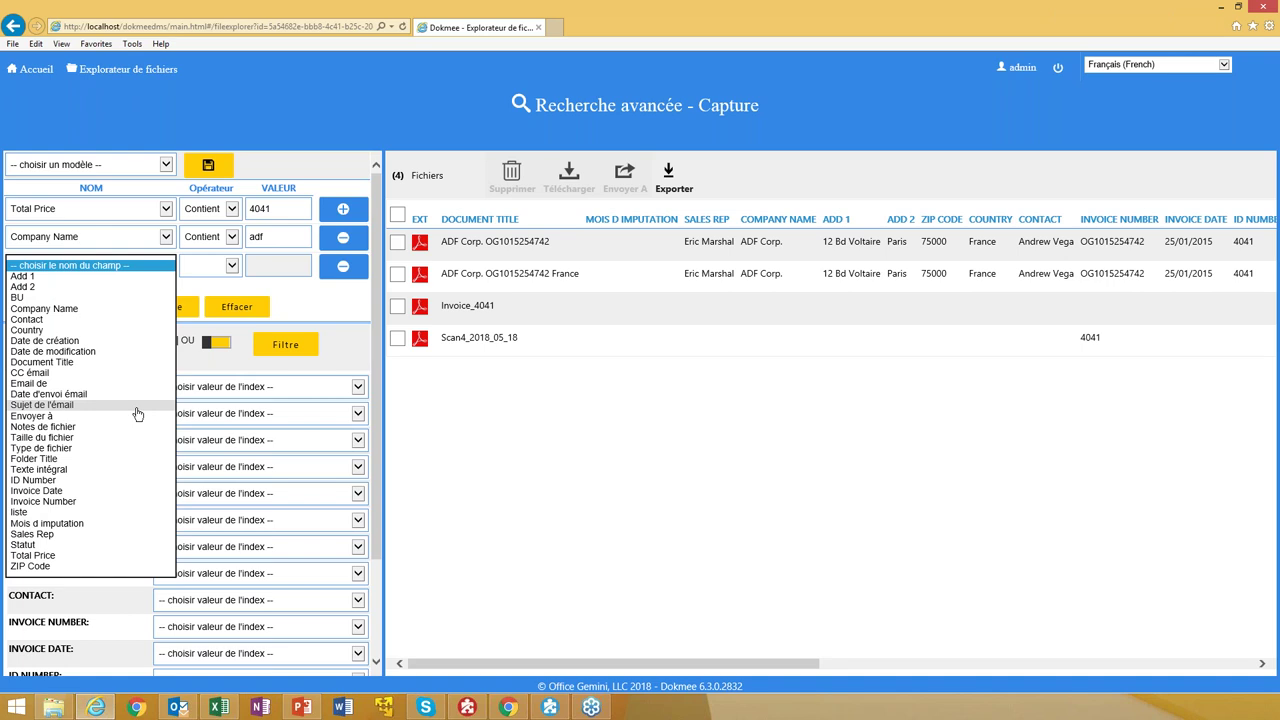
left_click(148, 265)
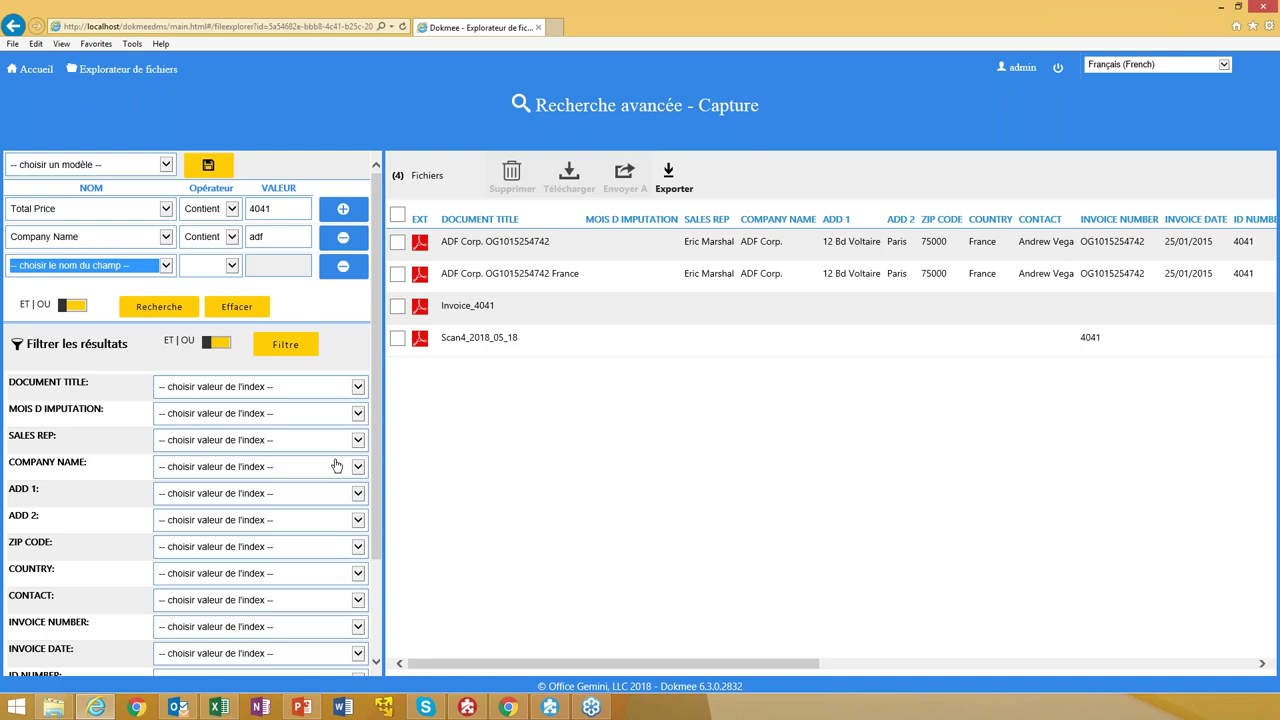
left_click(164, 166)
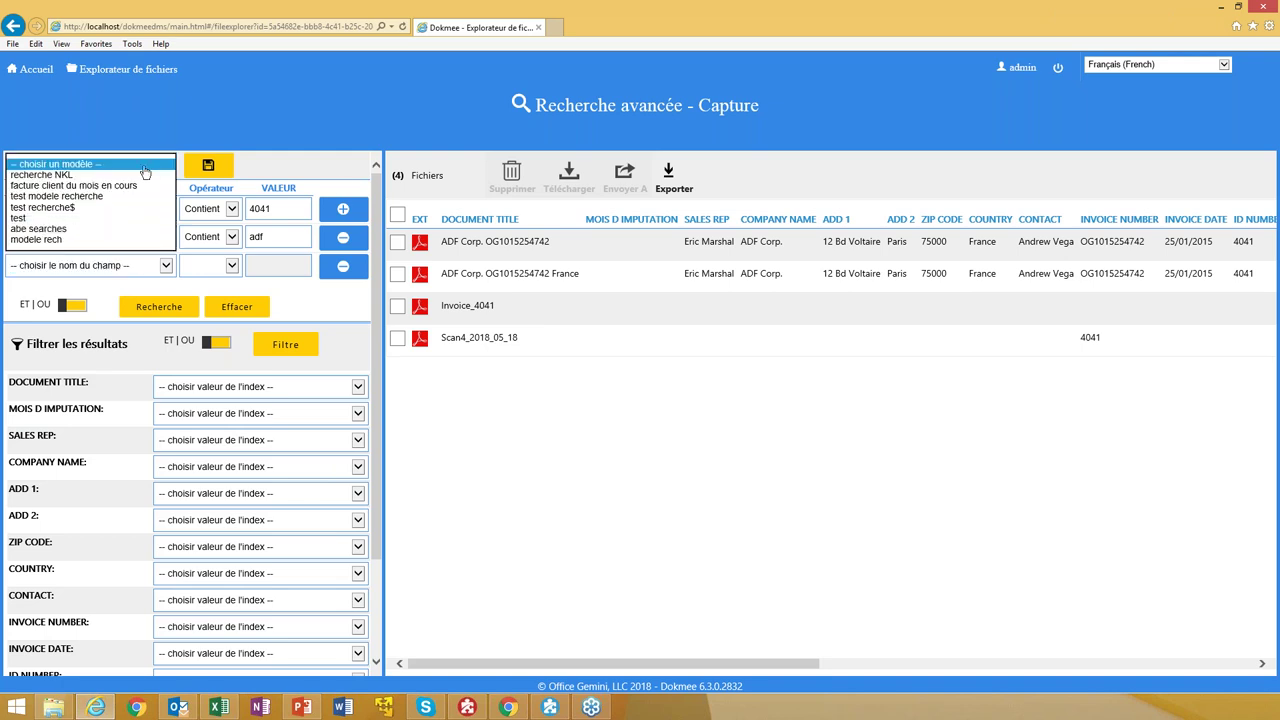
left_click(262, 164)
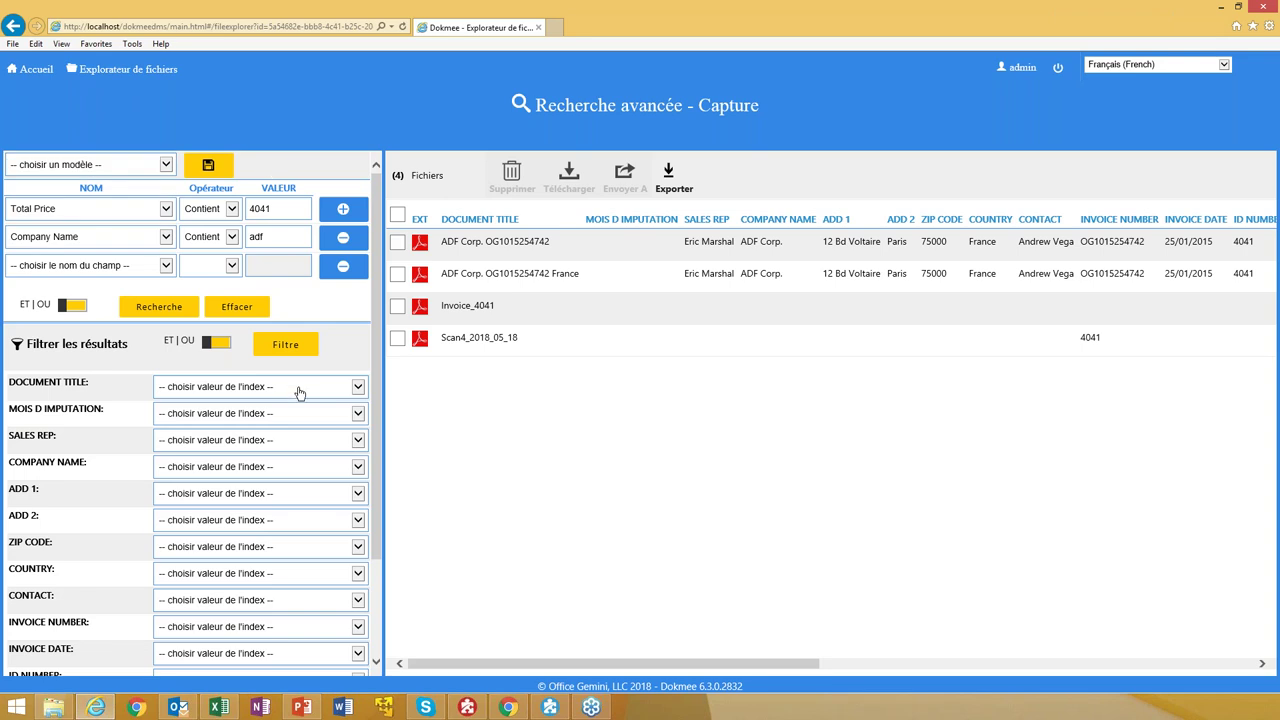
scroll(291, 530, "down", 3)
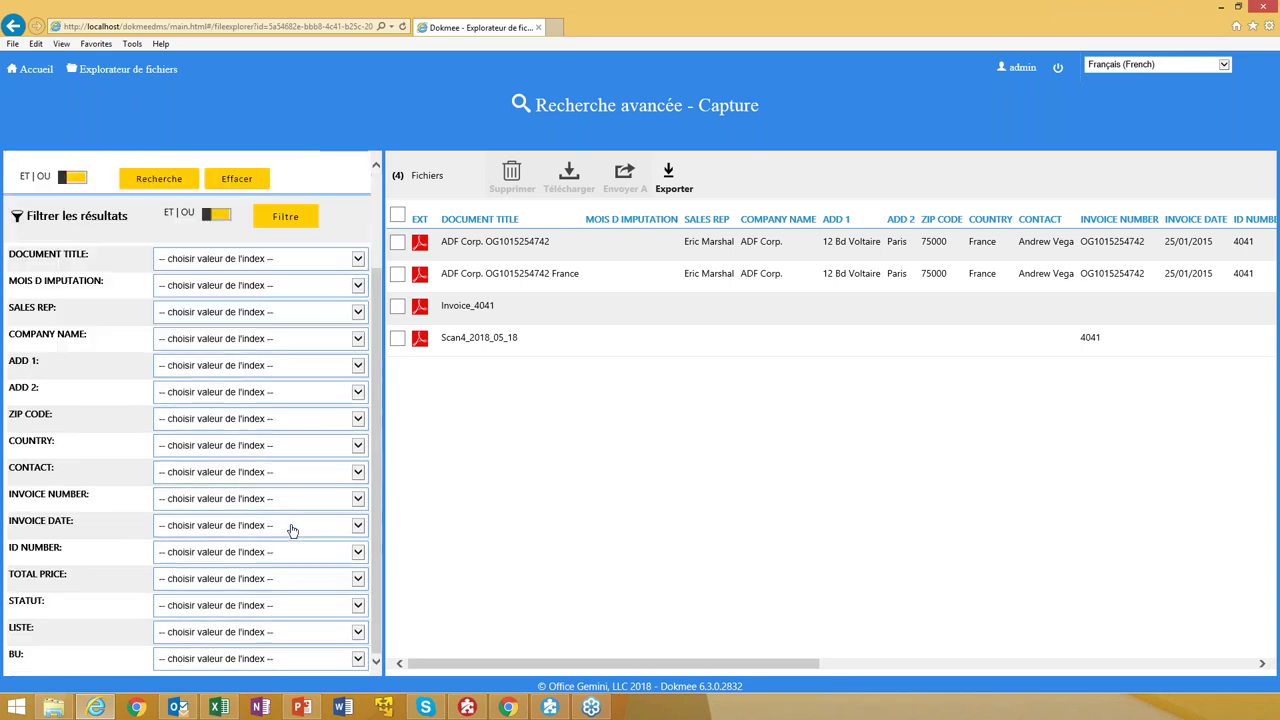
left_click(360, 527)
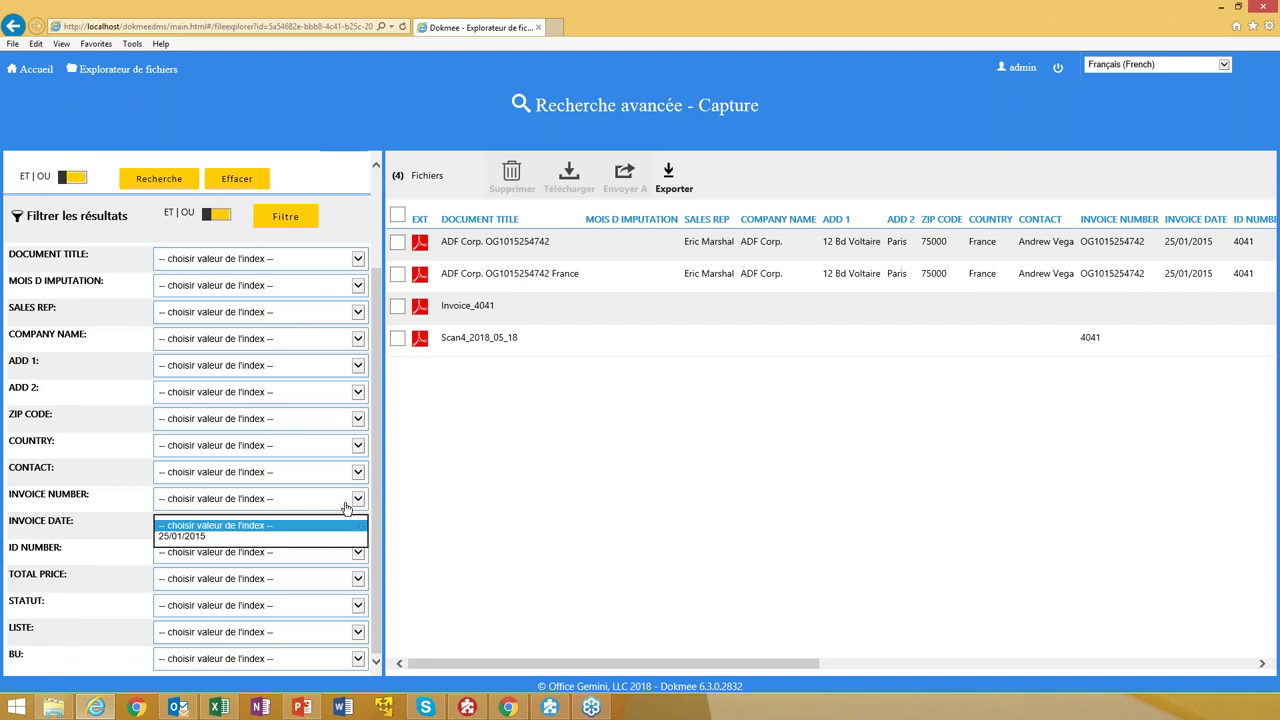
left_click(349, 502)
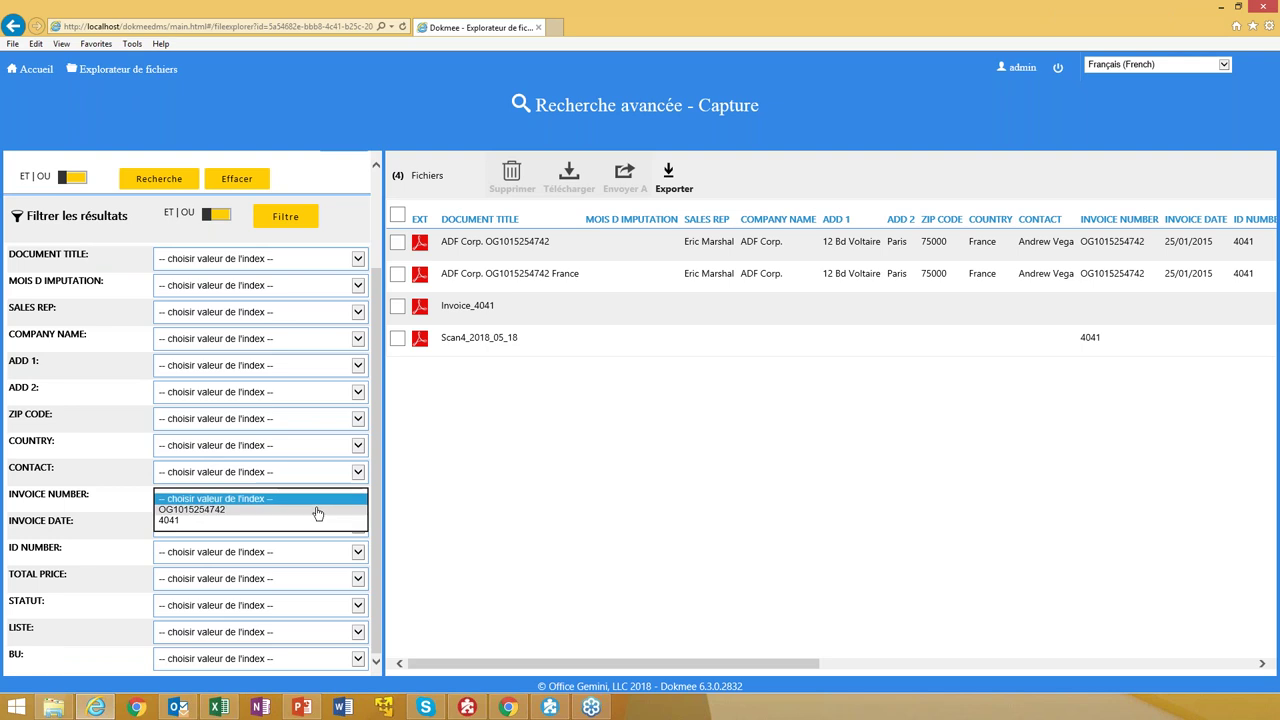
left_click(315, 510)
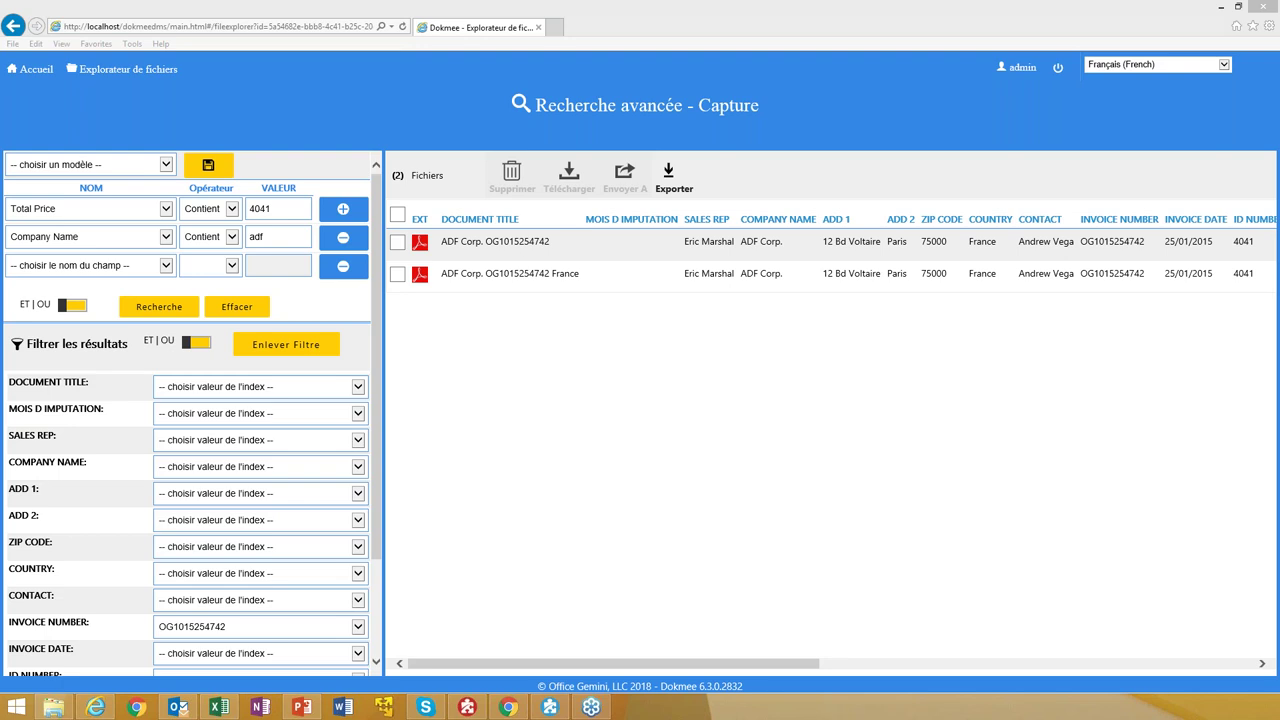
Switch to the PowerPoint slide show and display the closing Dokmee contact slide
left_click(298, 708)
key("alt+Tab")
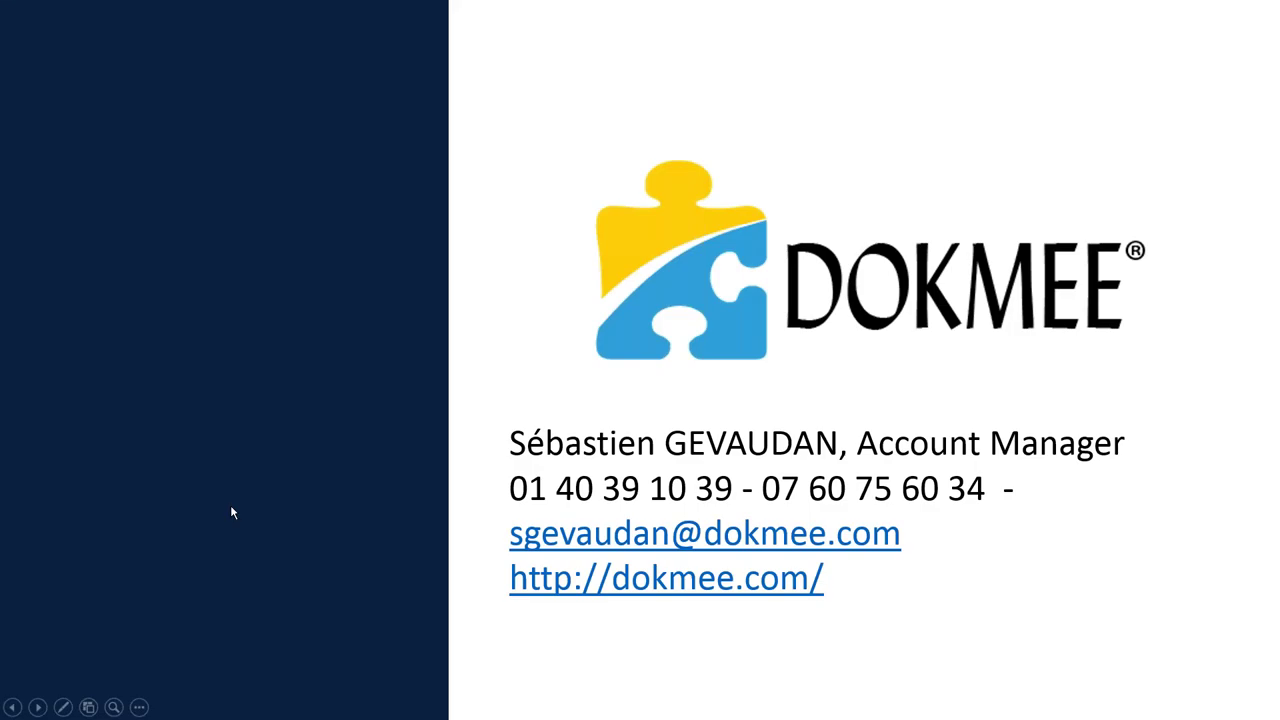